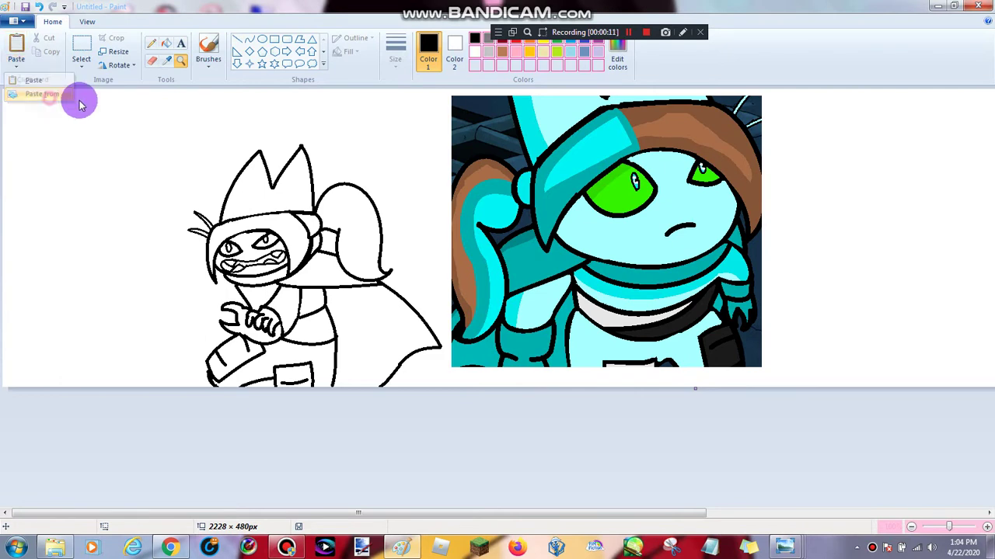
- Insert the "it Was Mao Mao Part 5" picture from file onto the canvas as a colour reference
left_click(73, 97)
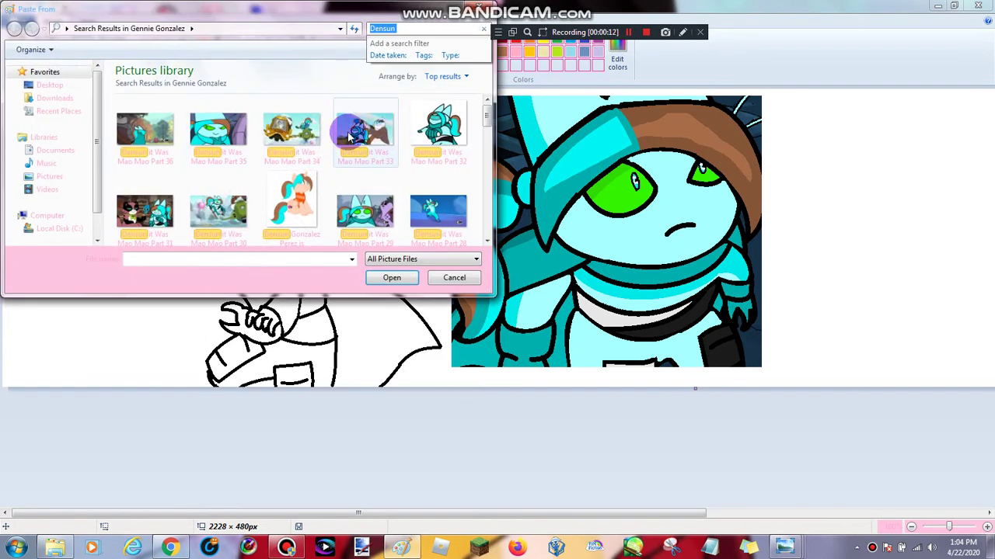
left_click(266, 194)
scroll(267, 193, "down", 3)
scroll(267, 192, "down", 3)
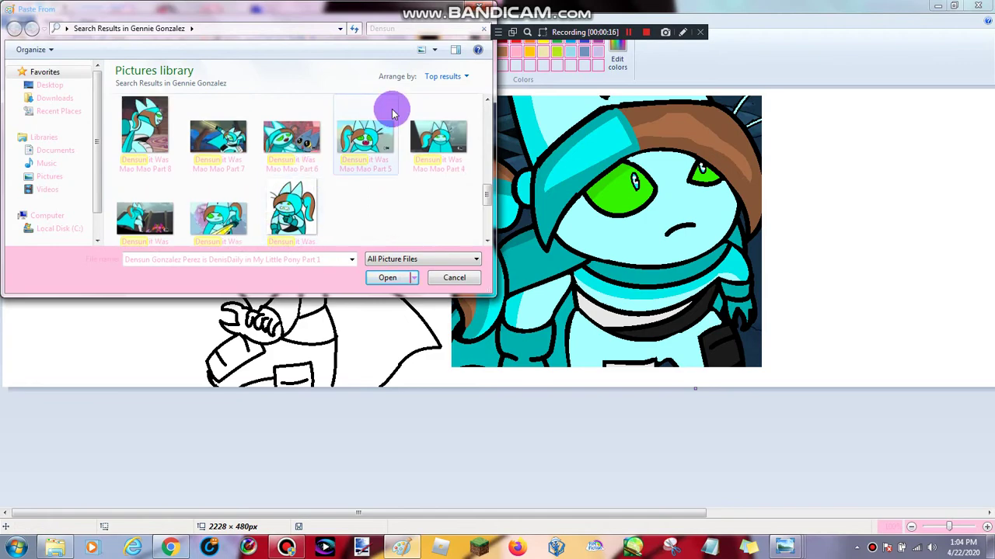
double_click(389, 116)
- Sample the dark crimson inside the pasted character's mouth and save it as a custom palette colour
left_click(180, 61)
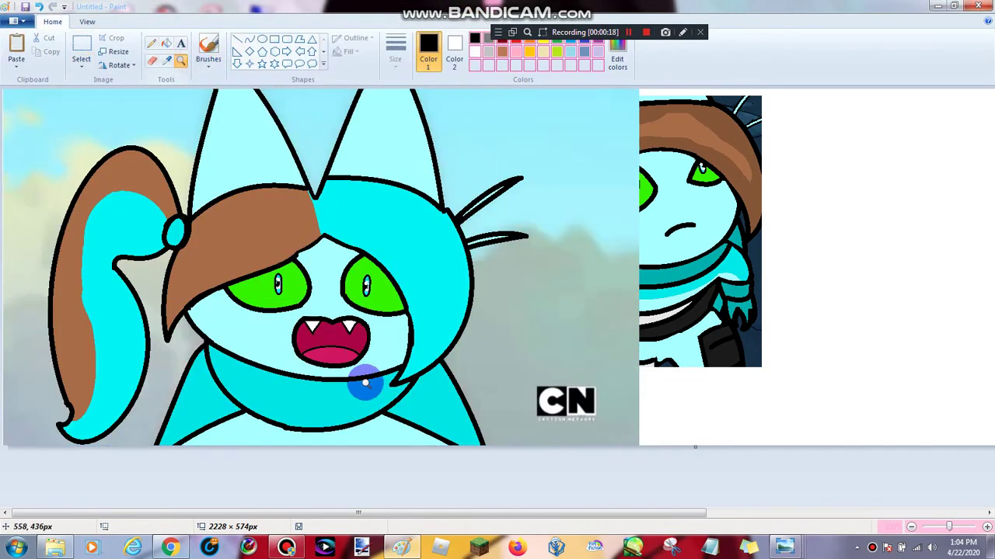
left_click(366, 382)
left_click(415, 275)
left_click(166, 60)
left_click(238, 140)
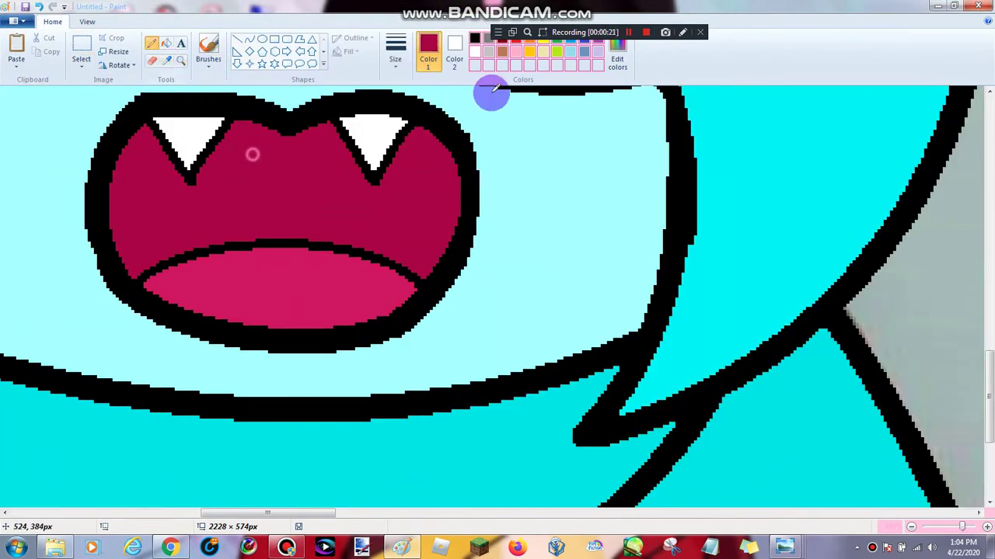
left_click(619, 53)
left_click(382, 354)
- Sample the pink of the pasted character's tongue and save it as a custom palette colour
left_click(166, 61)
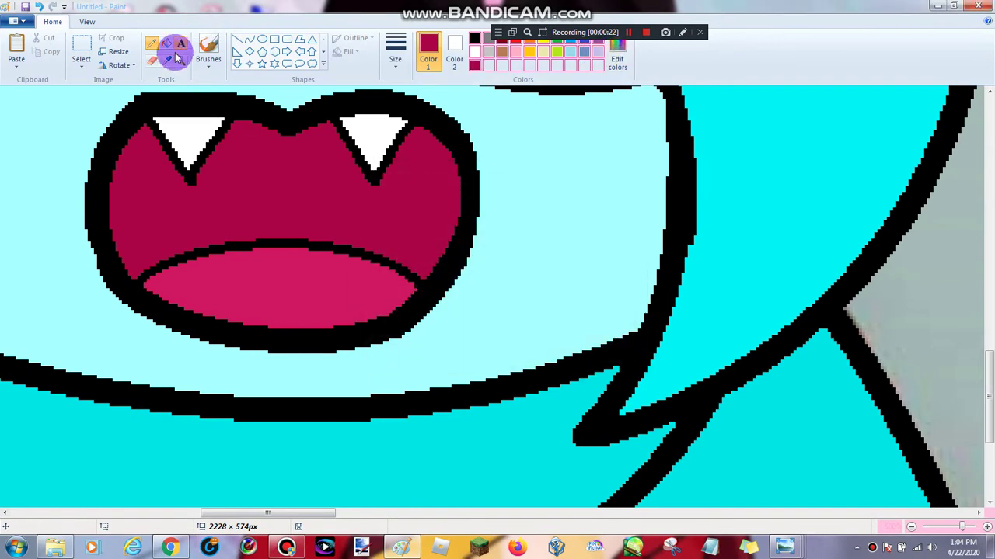
left_click(298, 287)
left_click(682, 33)
left_click(682, 33)
left_click(617, 59)
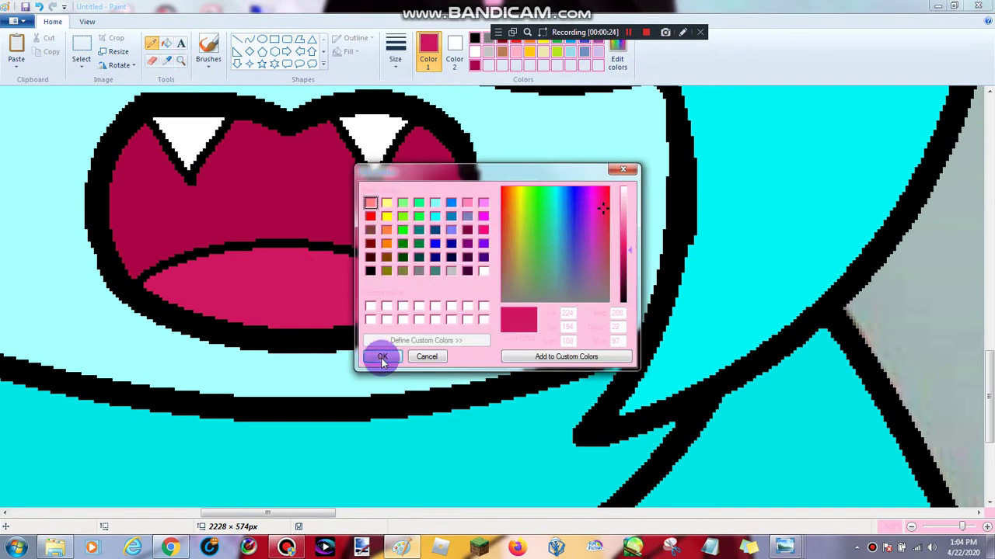
left_click(381, 356)
- Undo the pasted reference picture and the canvas enlargement it caused
left_click(38, 6)
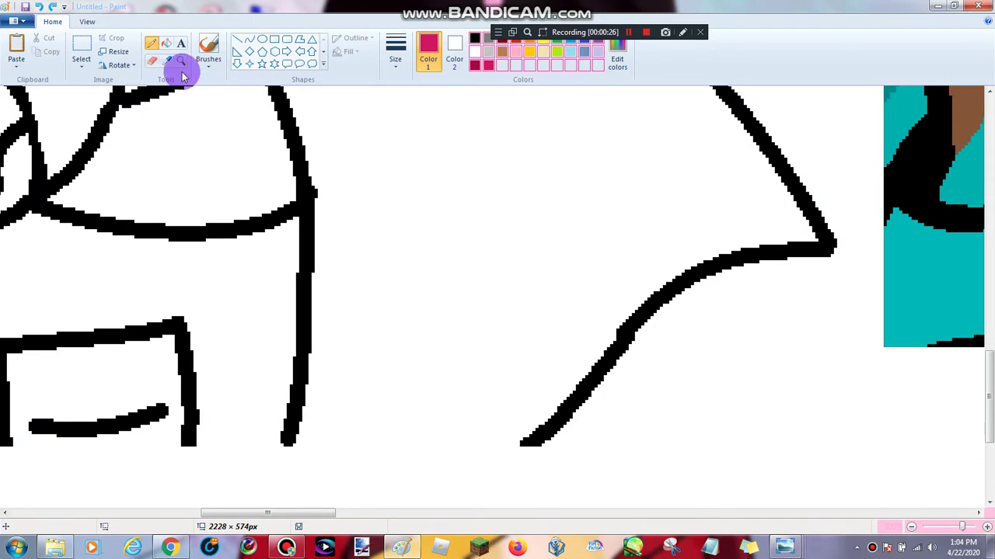
left_click(181, 62)
right_click(202, 144)
right_click(202, 144)
right_click(202, 143)
right_click(202, 144)
right_click(194, 128)
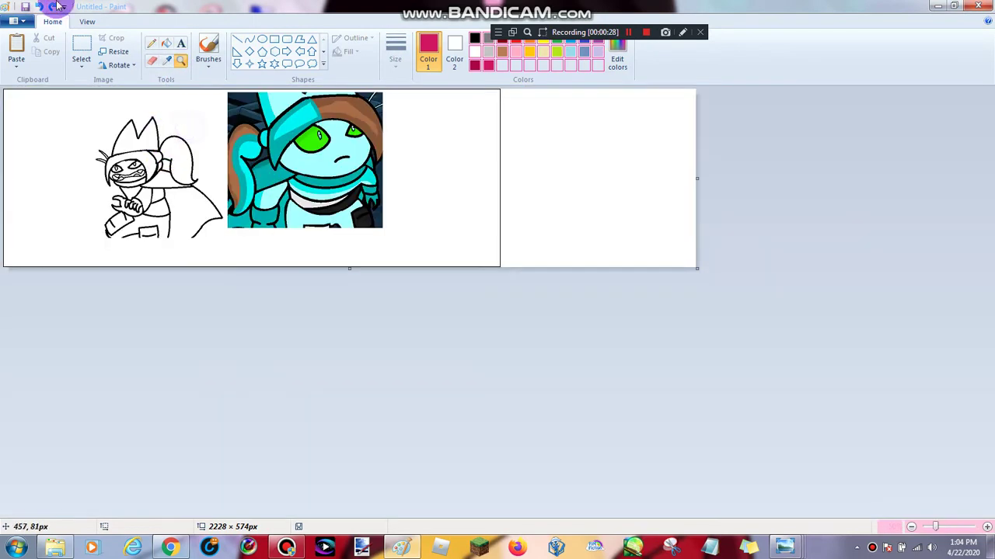
left_click(39, 7)
- Fill the long middle area of the line drawing's mouth with pink and its small corner area with dark crimson
left_click(237, 183)
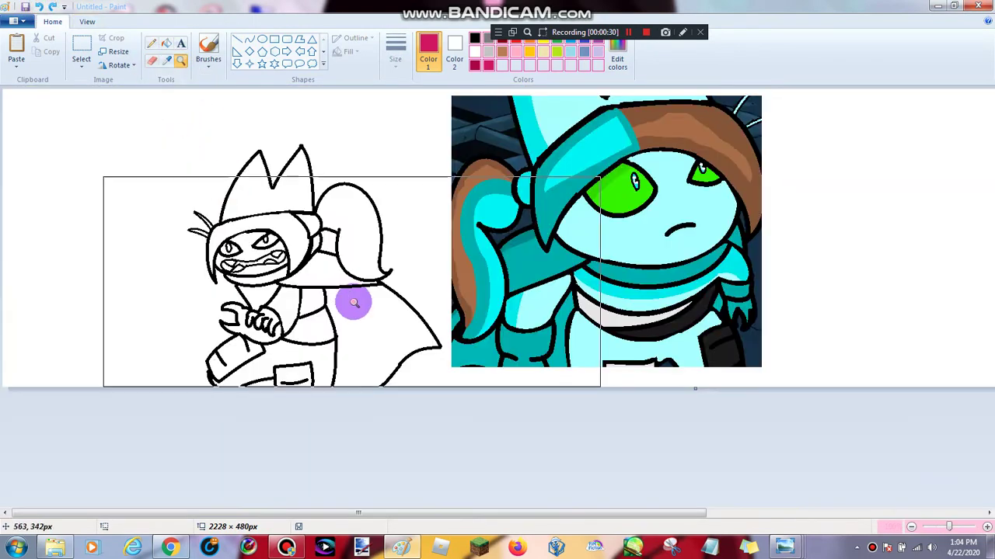
left_click(350, 302)
left_click(321, 223)
left_click(232, 155)
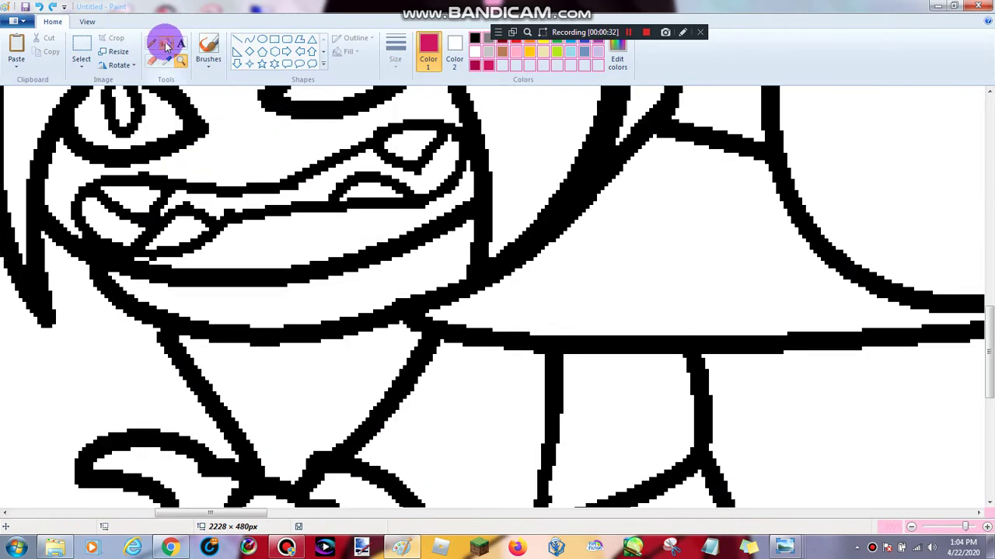
left_click(165, 44)
left_click(288, 194)
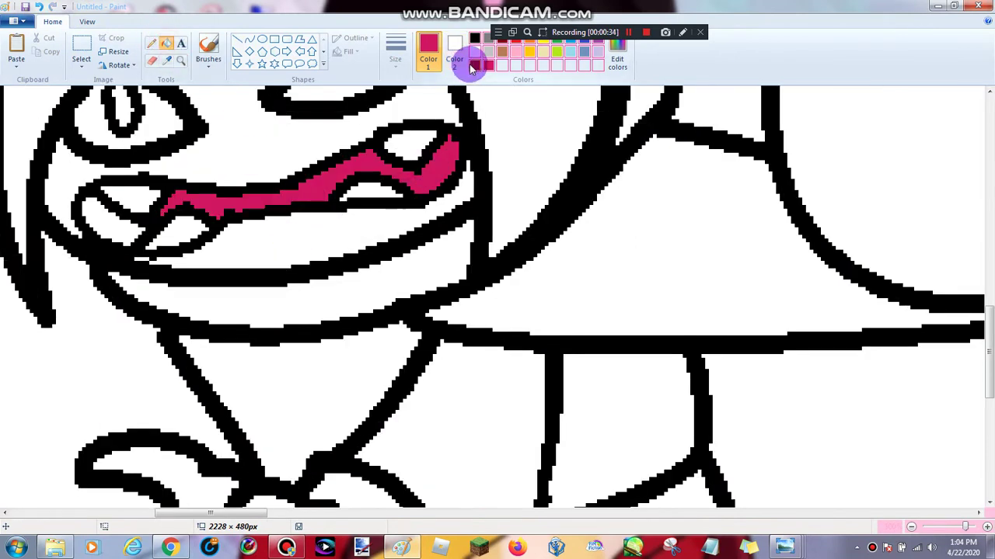
left_click(474, 65)
left_click(116, 225)
- Sample the bright green from the reference character's eye and fill both eyes of the line drawing with it
scroll(189, 222, "up", 5)
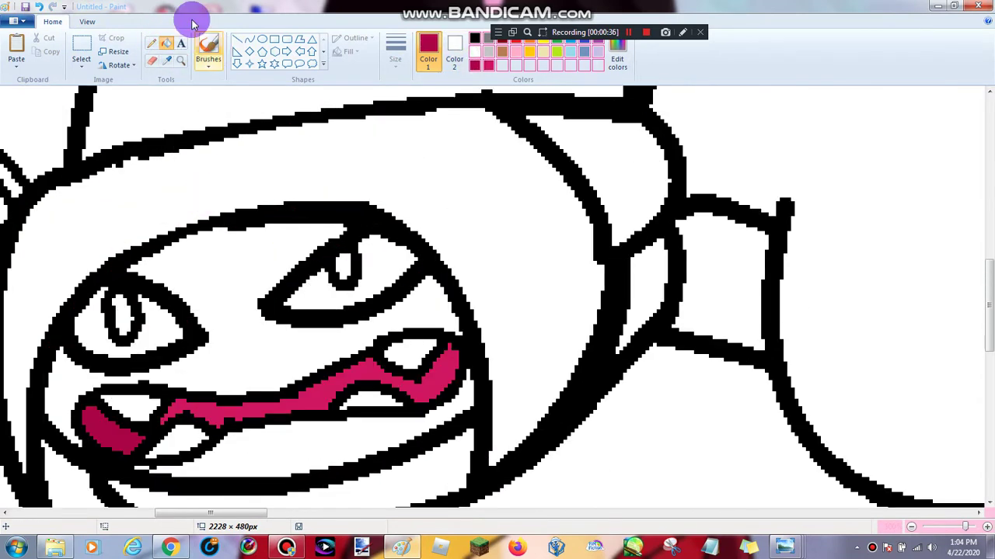
left_click(178, 60)
right_click(207, 156)
right_click(238, 158)
right_click(237, 157)
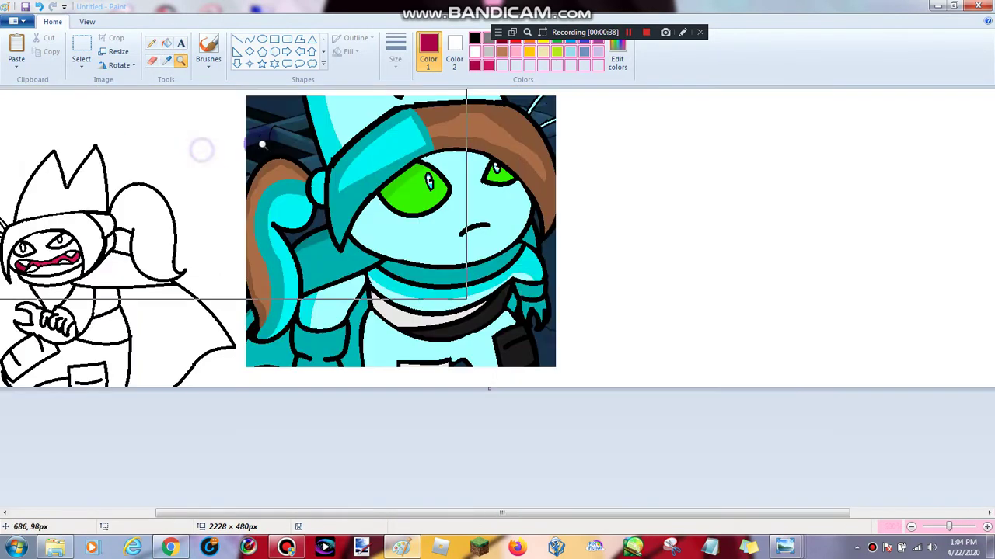
left_click(160, 52)
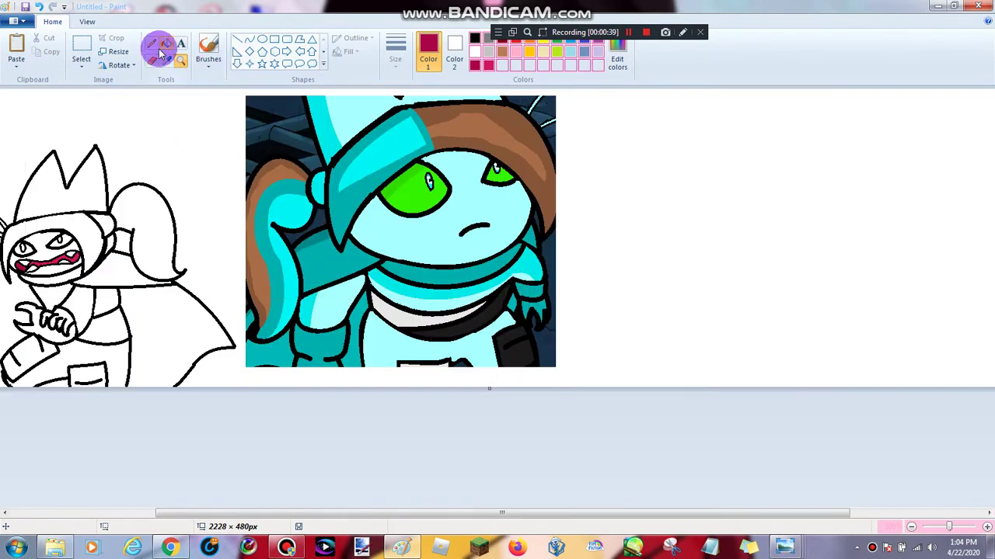
left_click(411, 195)
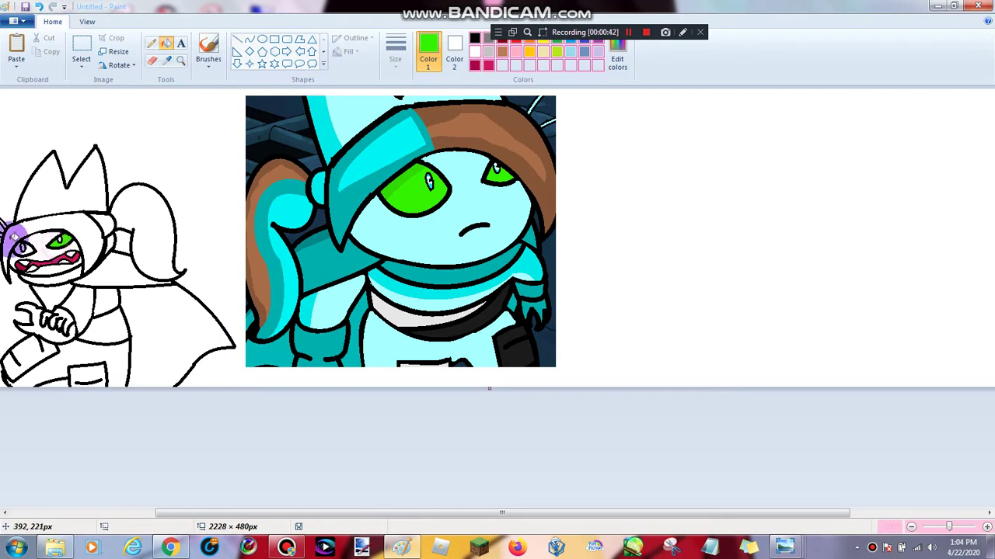
- Sample the darker cyan from the upper part of the reference character's large pupil
left_click(178, 60)
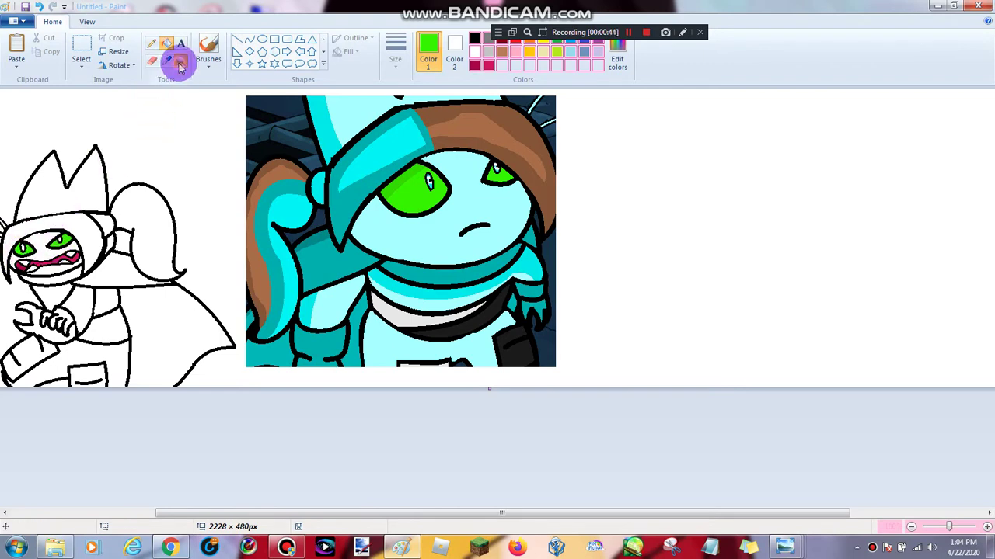
left_click(190, 235)
right_click(320, 289)
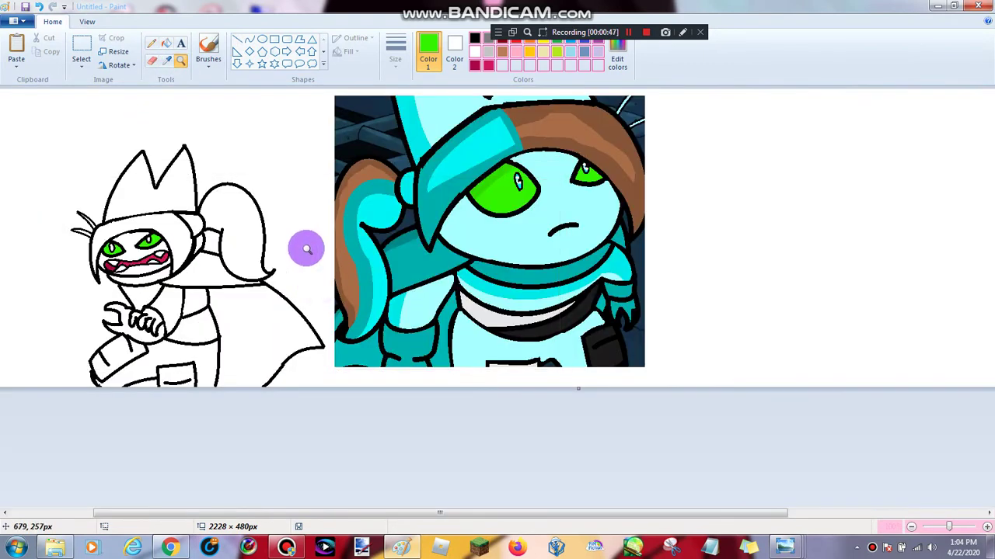
left_click(304, 247)
left_click(605, 198)
right_click(594, 197)
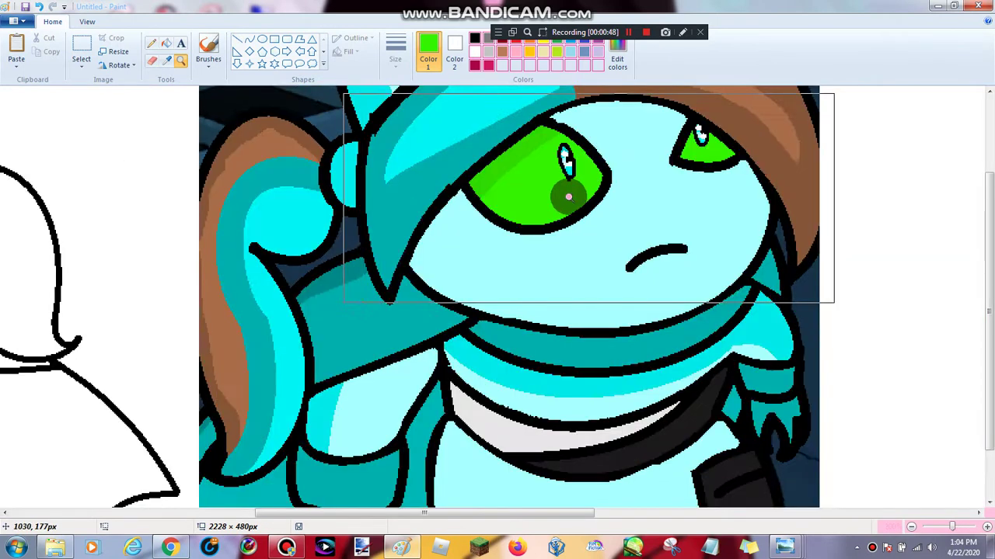
left_click(568, 197)
left_click(368, 199)
left_click(167, 61)
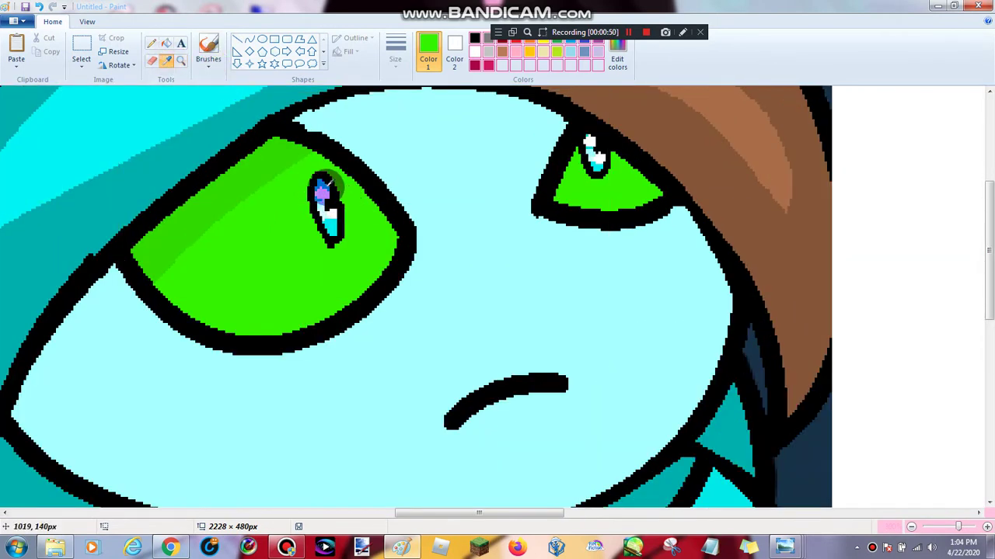
left_click(321, 190)
- Fill both pupils of the line drawing with the sampled darker cyan
left_click(180, 60)
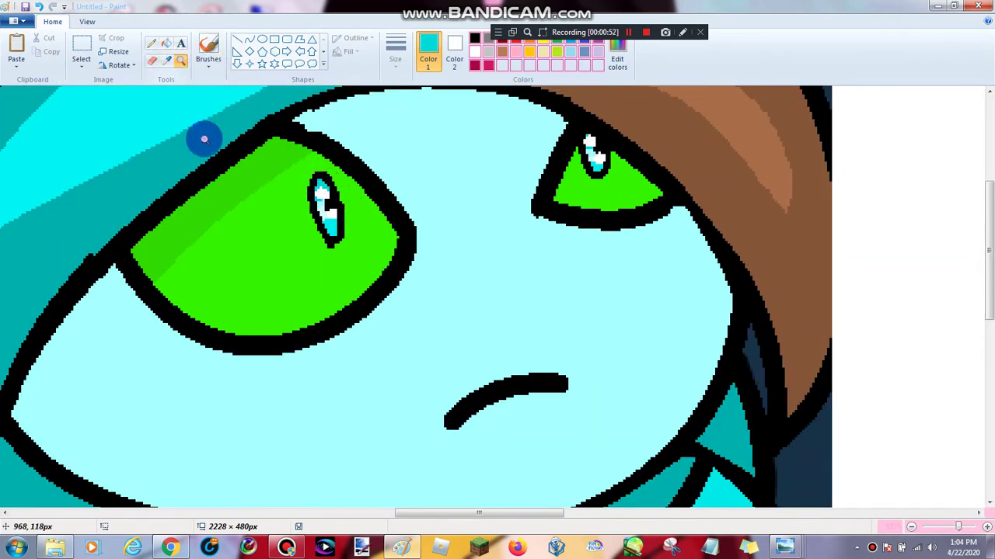
right_click(204, 138)
left_click(294, 241)
left_click(373, 278)
left_click(346, 273)
left_click(317, 242)
left_click(302, 208)
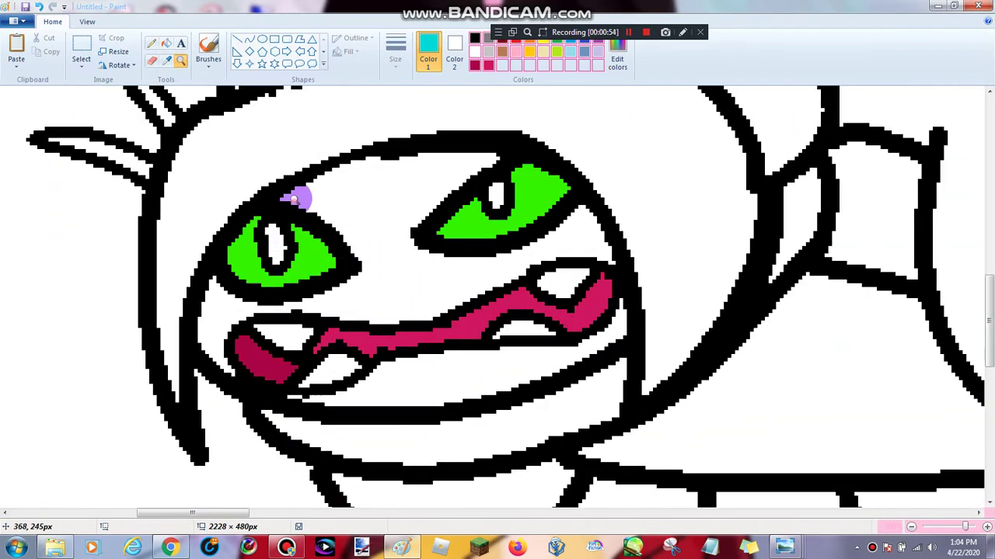
left_click(309, 196)
left_click(312, 218)
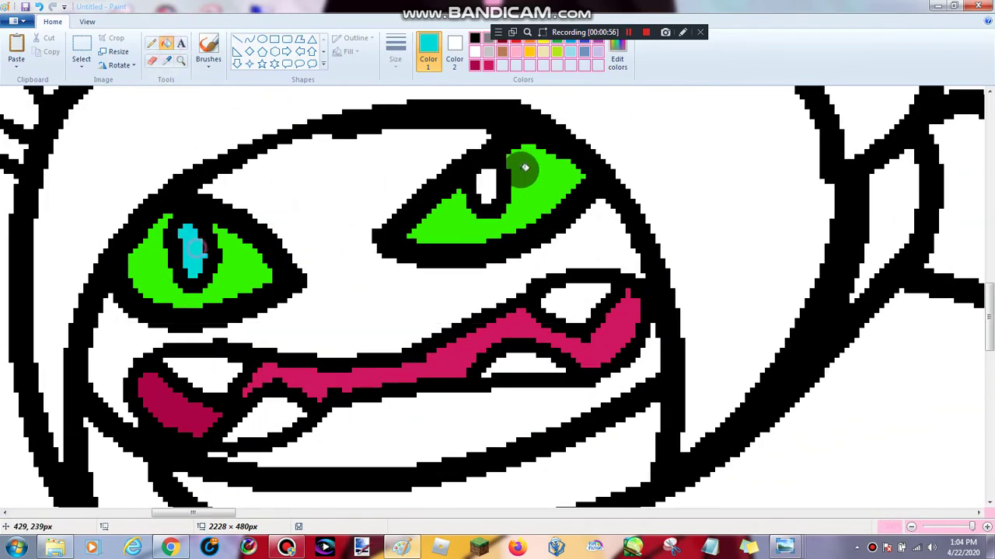
- Save the current darker cyan as a custom palette colour and move the recorder bar off the colour palette
right_click(251, 133)
right_click(254, 130)
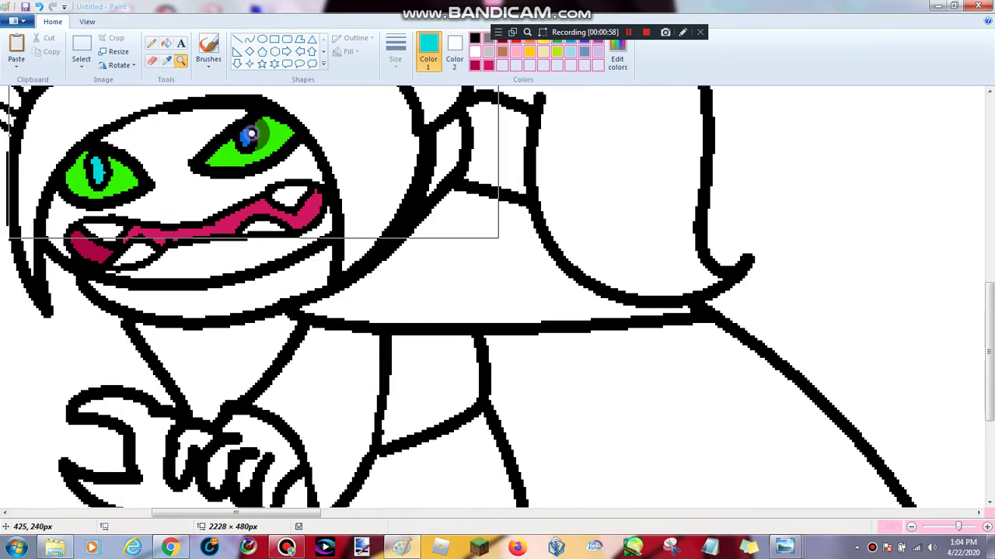
right_click(257, 126)
right_click(250, 126)
left_click(427, 237)
left_click(467, 216)
left_click(282, 215)
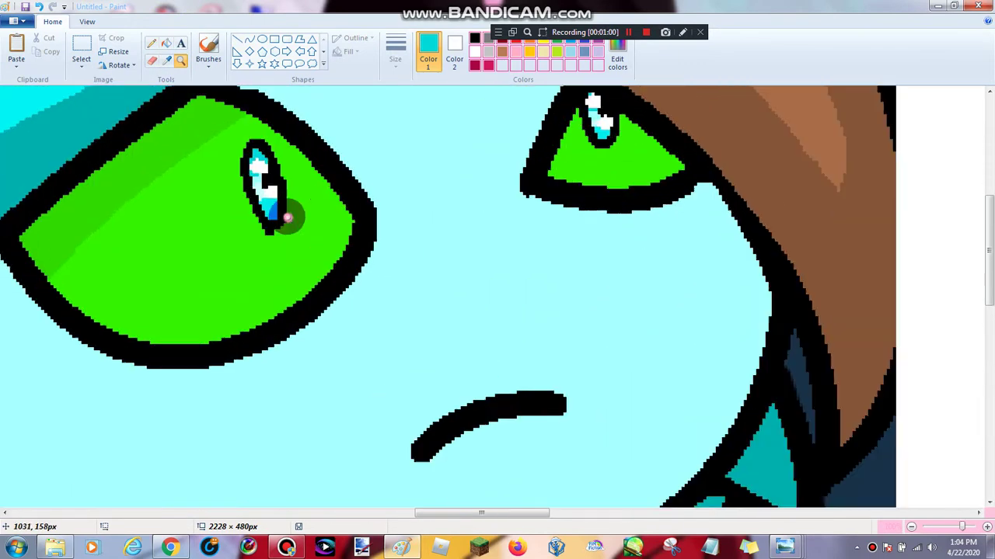
left_click(280, 202)
left_click(618, 59)
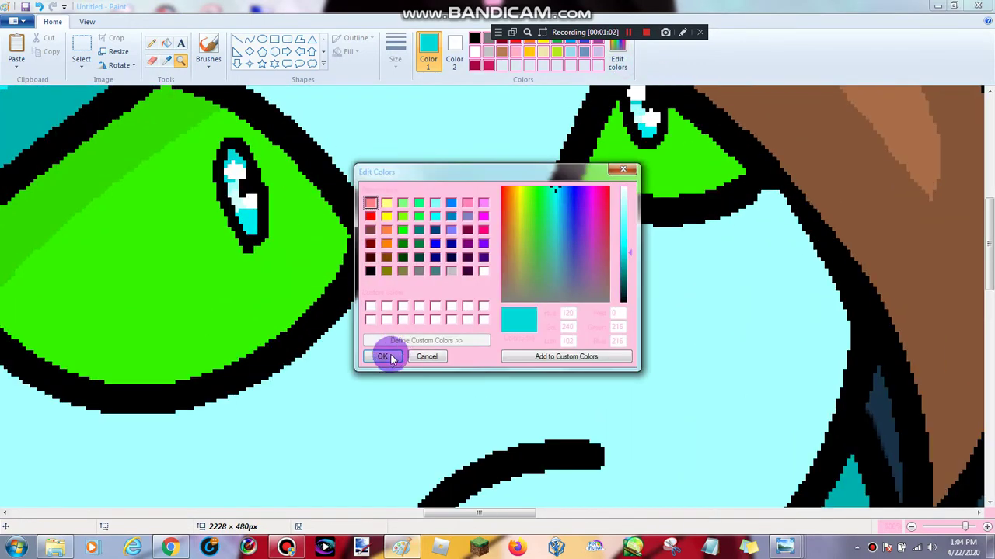
left_click(390, 356)
left_click_drag(578, 32, 571, 4)
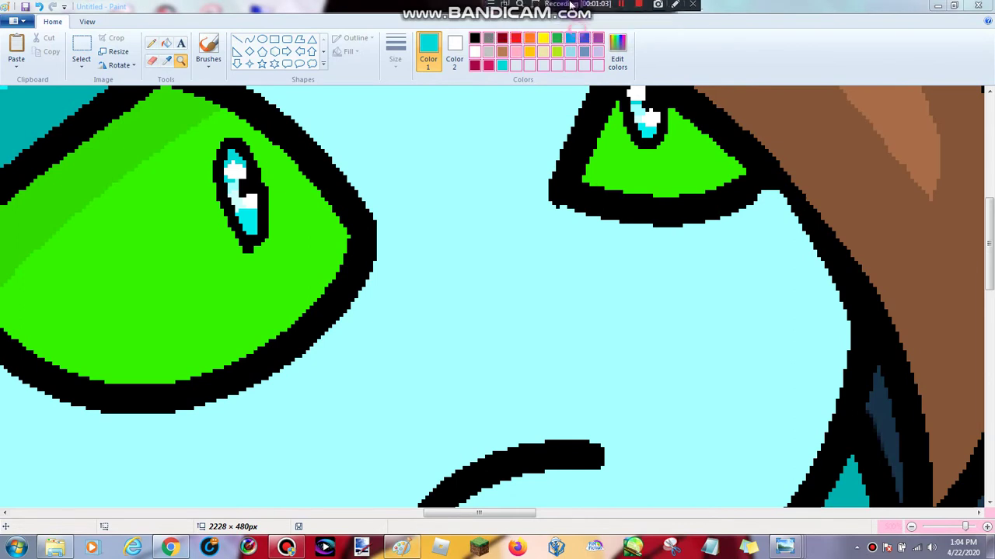
- Sample the light cyan and the paler tint from the reference pupil and save both as custom palette colours
left_click(164, 62)
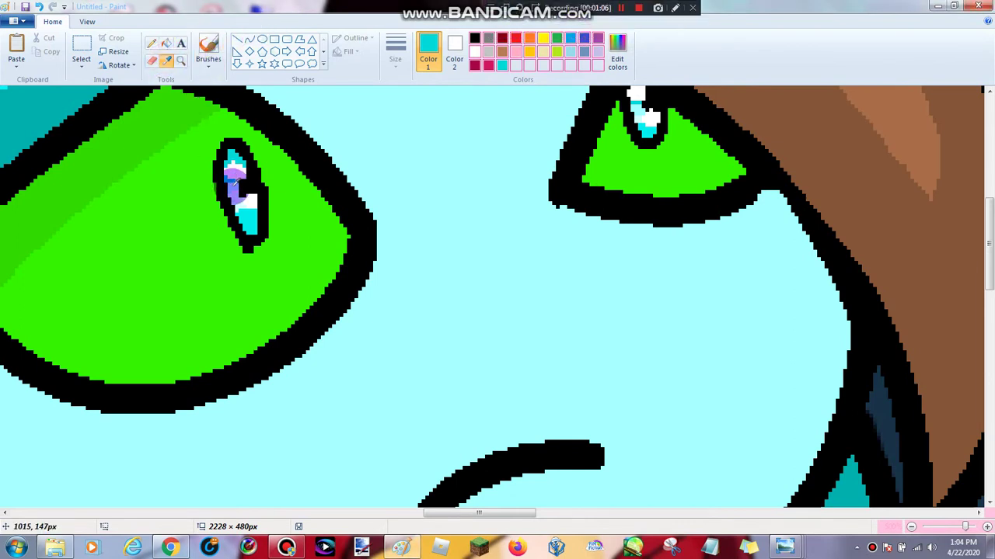
left_click(236, 185)
left_click(616, 58)
left_click(383, 355)
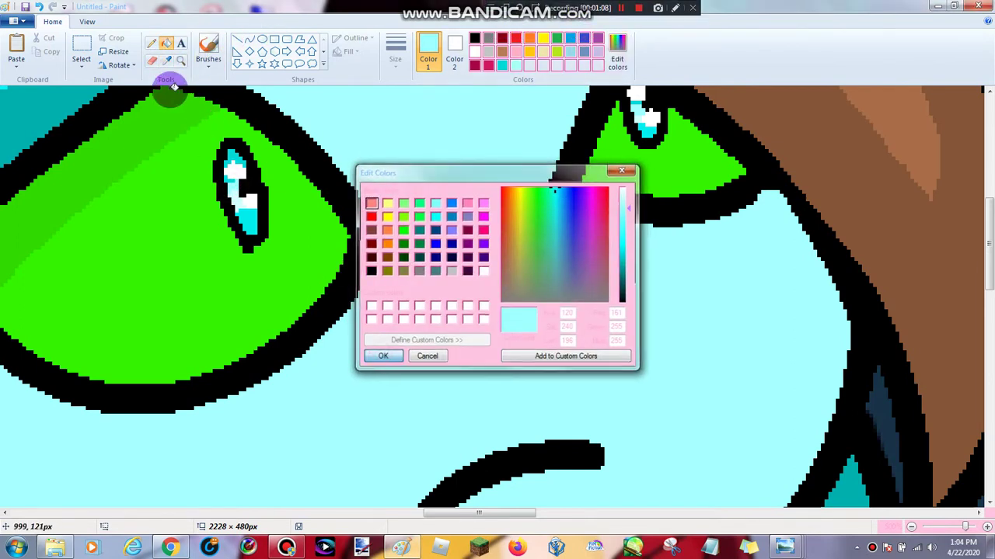
left_click(166, 62)
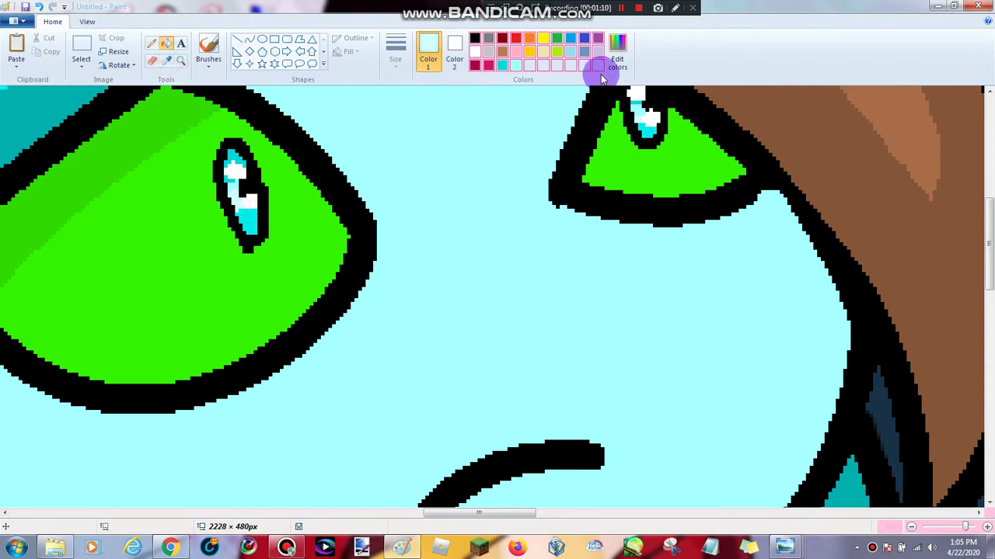
left_click(613, 59)
left_click(381, 353)
- Sample the bright cyan from the lower part of the reference pupil and save it as a custom palette colour
left_click(165, 60)
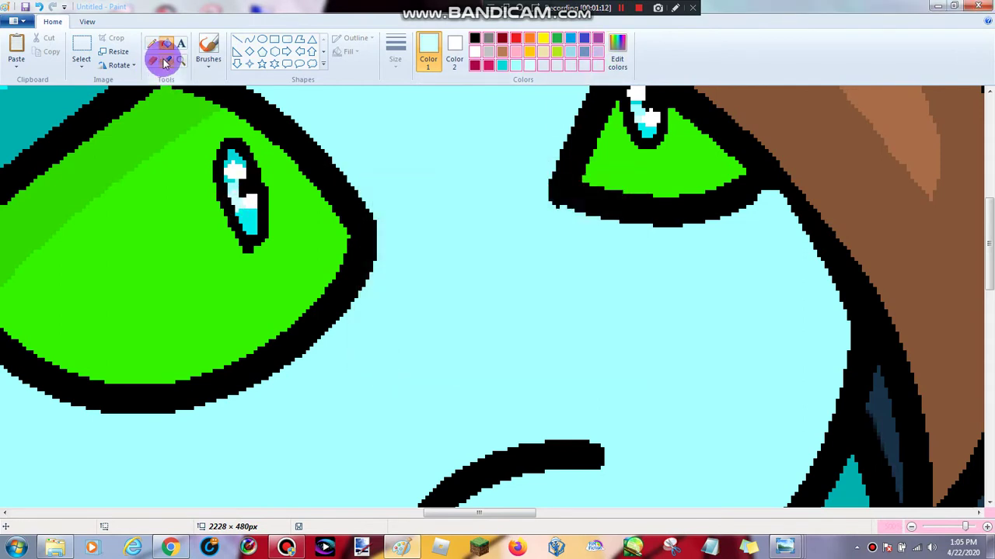
left_click(245, 209)
left_click(624, 69)
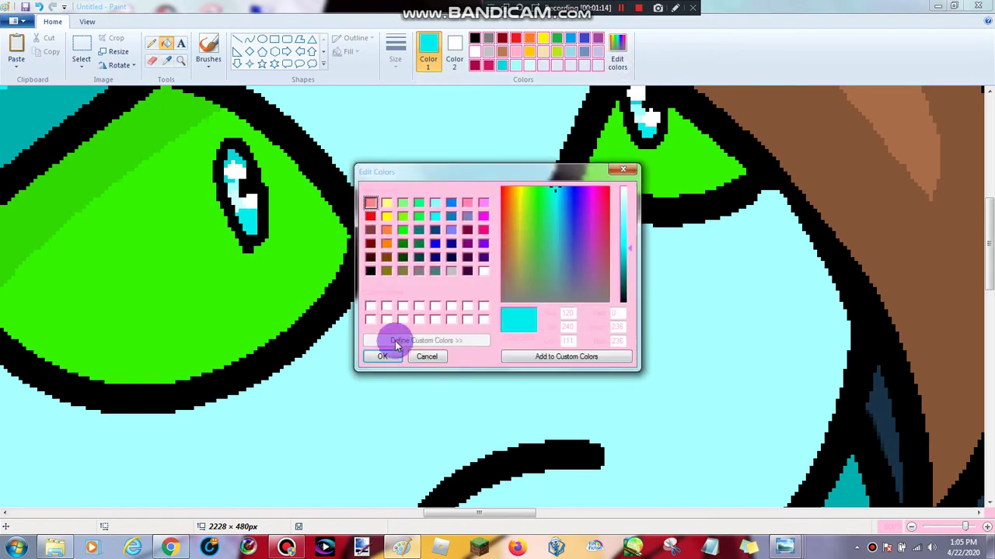
left_click(393, 353)
- Set Color 1 to the darker cyan and Color 2 to light cyan, then recolour the lower part of both pupils with the Eraser
left_click(180, 62)
right_click(271, 207)
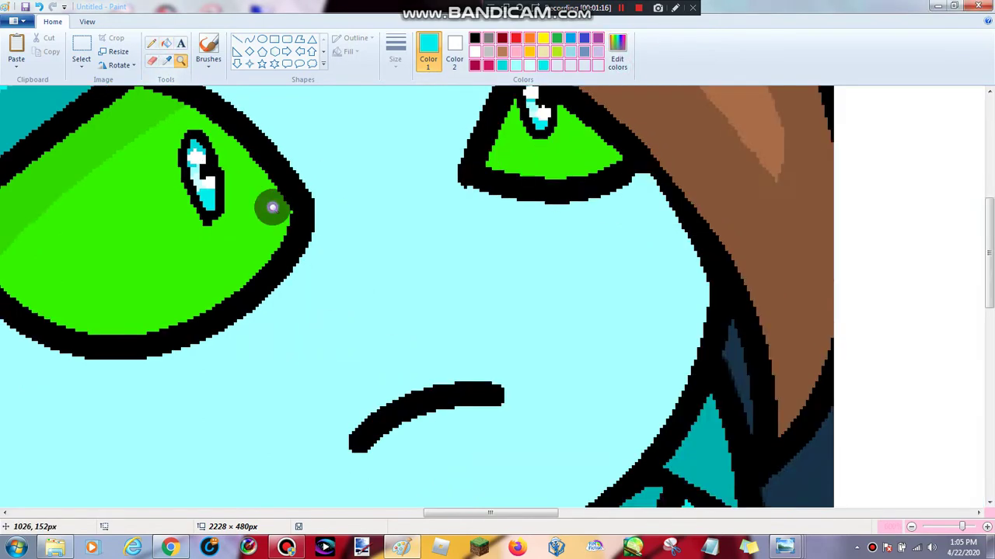
right_click(272, 208)
right_click(272, 207)
left_click(244, 173)
left_click(377, 226)
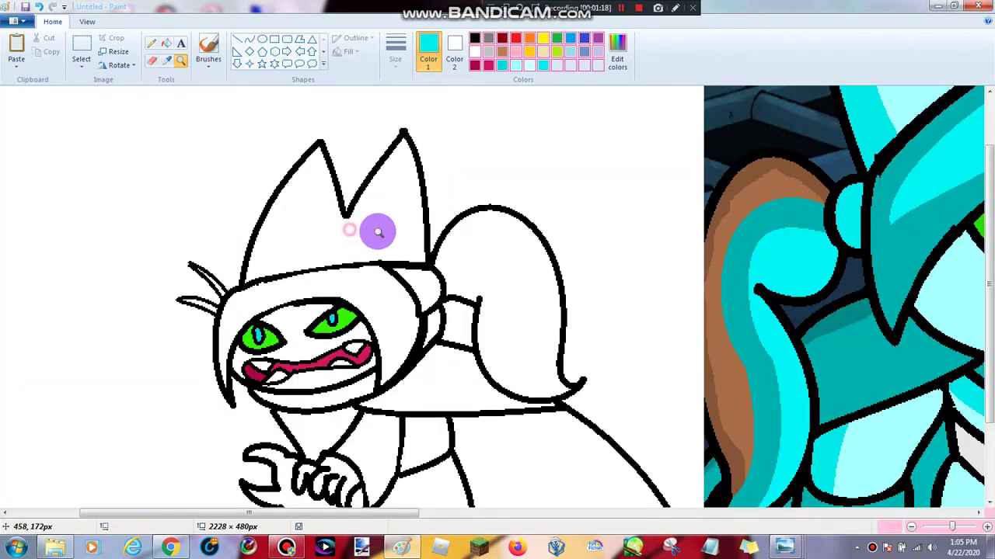
left_click(369, 320)
left_click(342, 299)
left_click(249, 215)
left_click(250, 207)
left_click(303, 171)
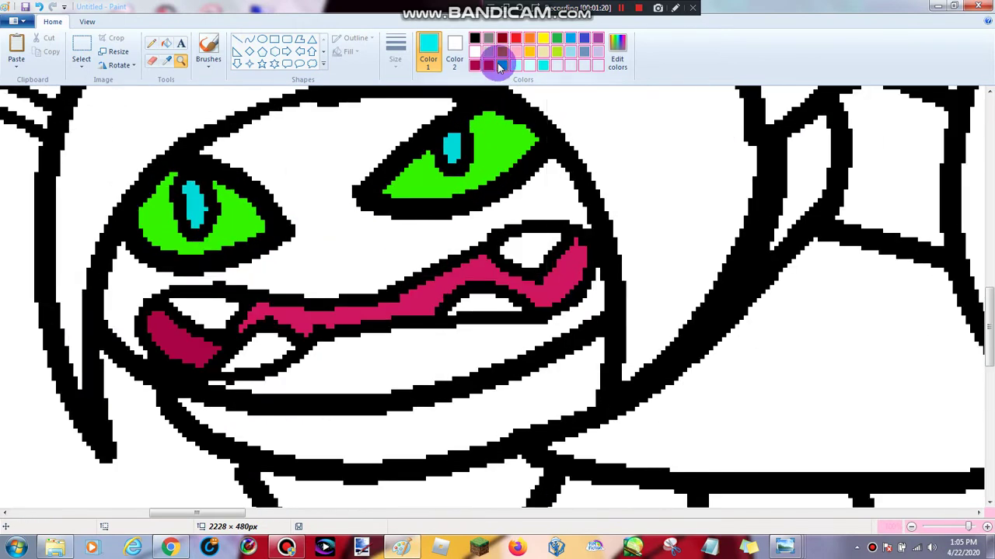
left_click(503, 65)
left_click(461, 63)
left_click(515, 65)
left_click(152, 60)
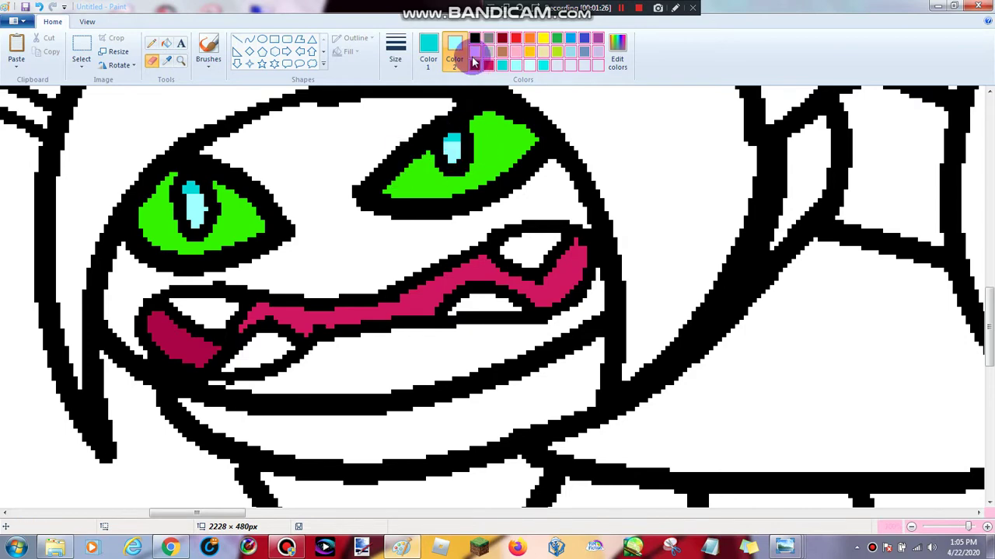
- Set Color 1 to light cyan and Color 2 to the paler tint, then recolour the lower part of both pupils with the Eraser
left_click(428, 58)
left_click(515, 64)
left_click(453, 62)
left_click(522, 67)
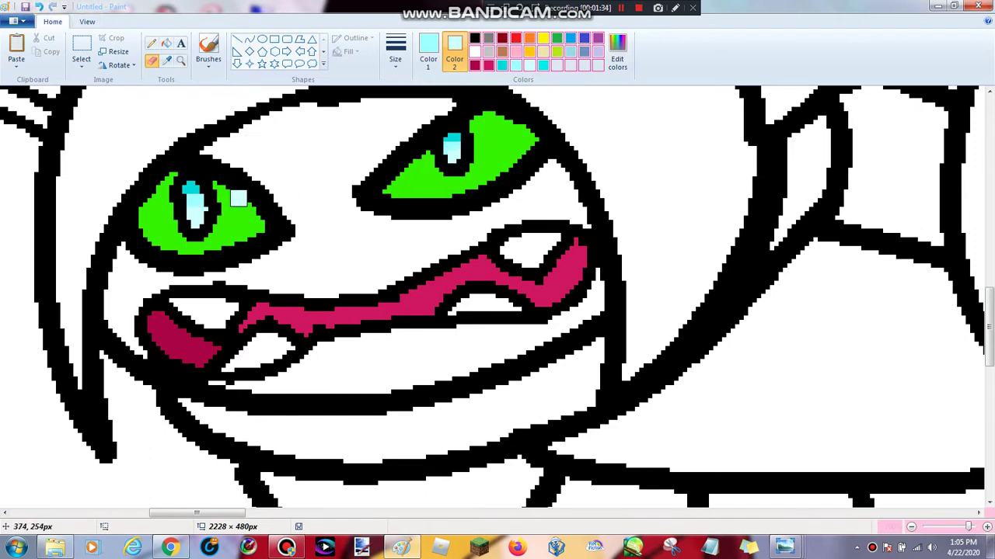
- Set Color 1 to the paler tint and Color 2 to bright cyan, then recolour the bottom tips of both pupils
left_click(432, 59)
left_click(528, 66)
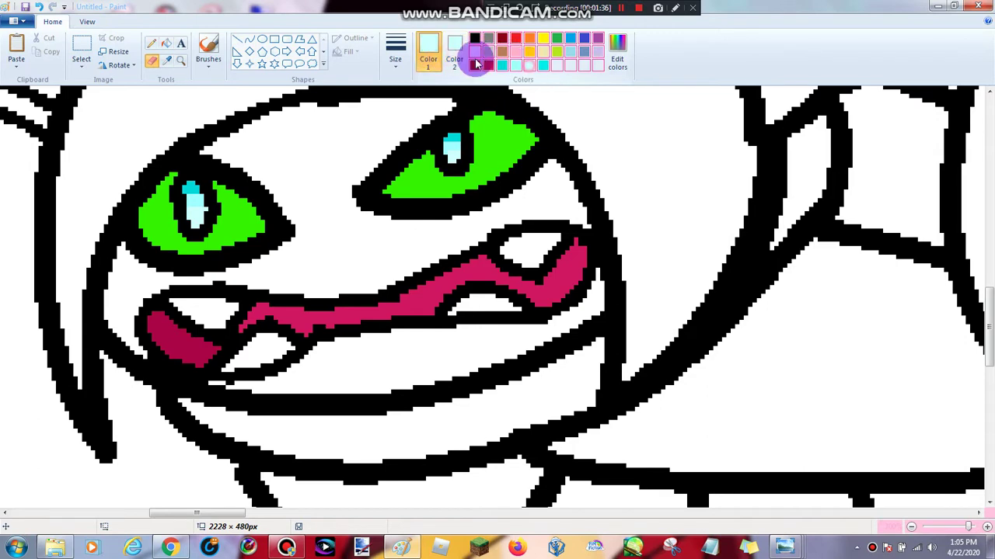
left_click(459, 59)
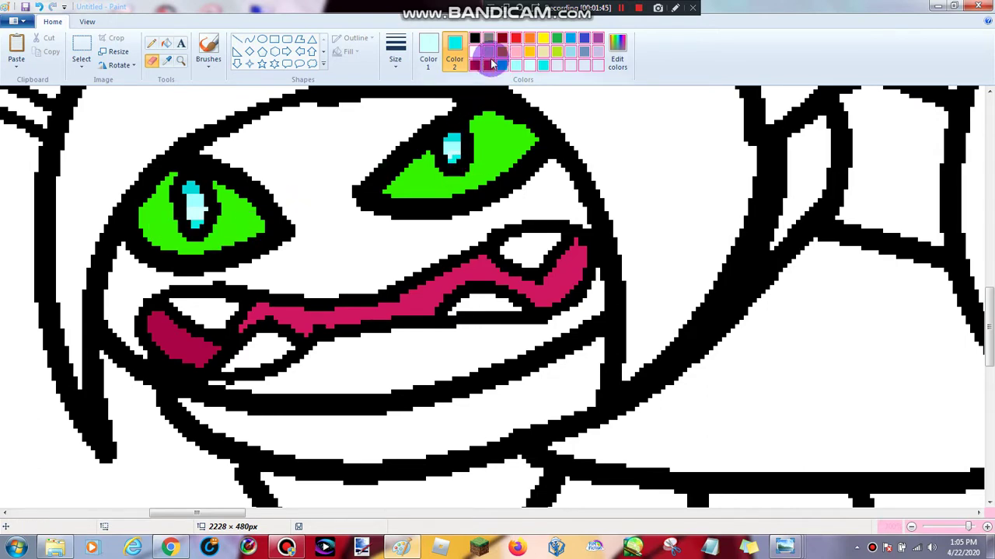
- Set Color 1 to light cyan and Color 2 to the paler tint, then retouch the pupil shading with the Eraser
left_click(516, 64)
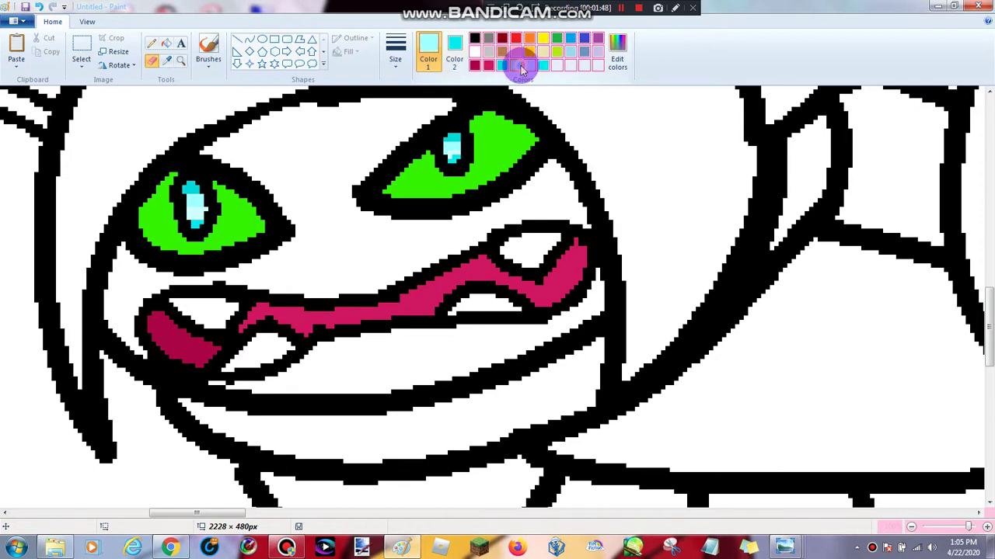
right_click(505, 65)
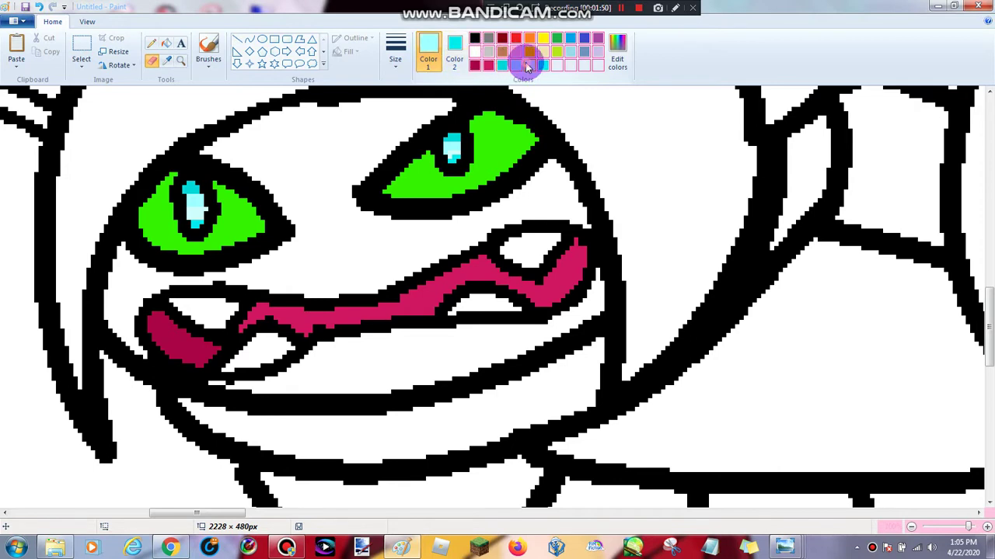
left_click(455, 56)
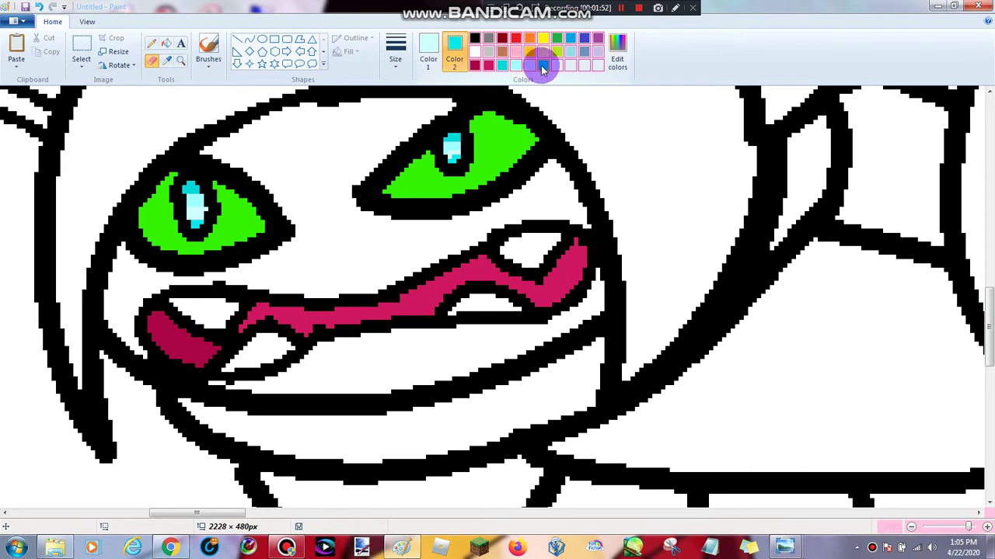
left_click(167, 45)
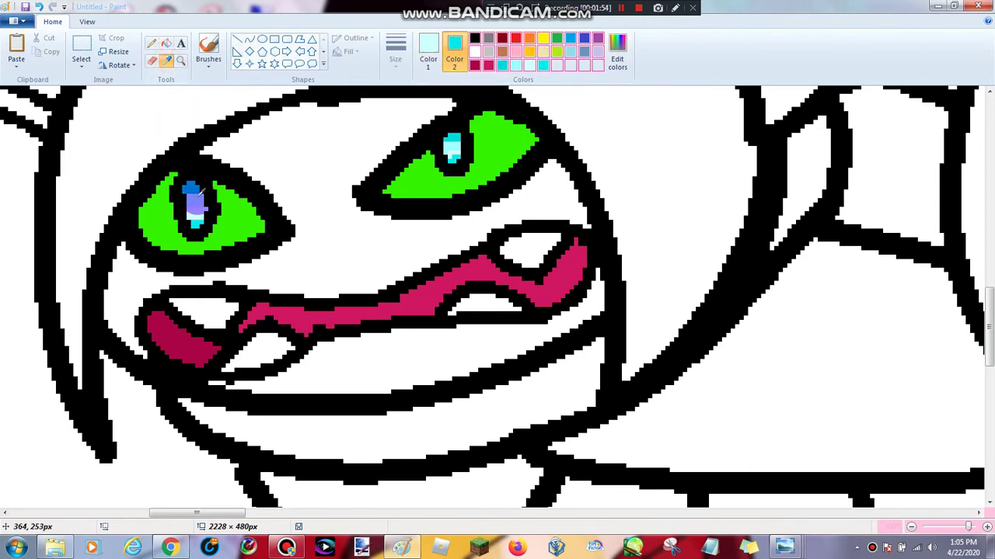
left_click(191, 186)
left_click(166, 45)
left_click(196, 221)
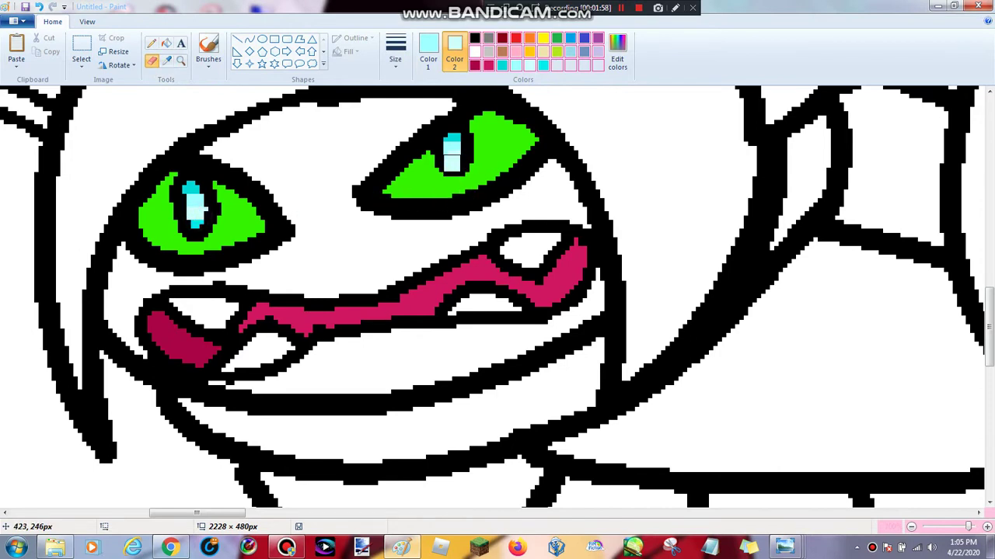
left_click(166, 60)
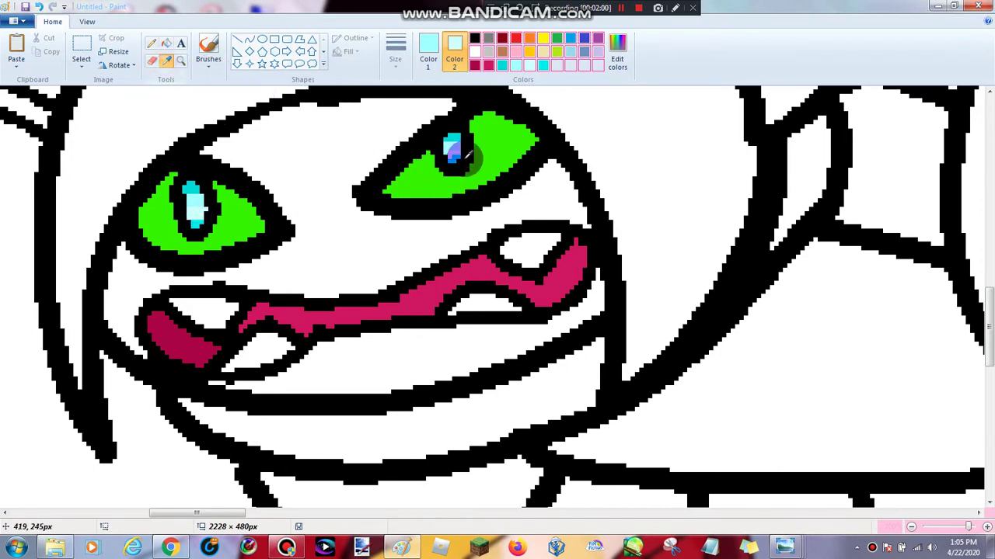
left_click(167, 60)
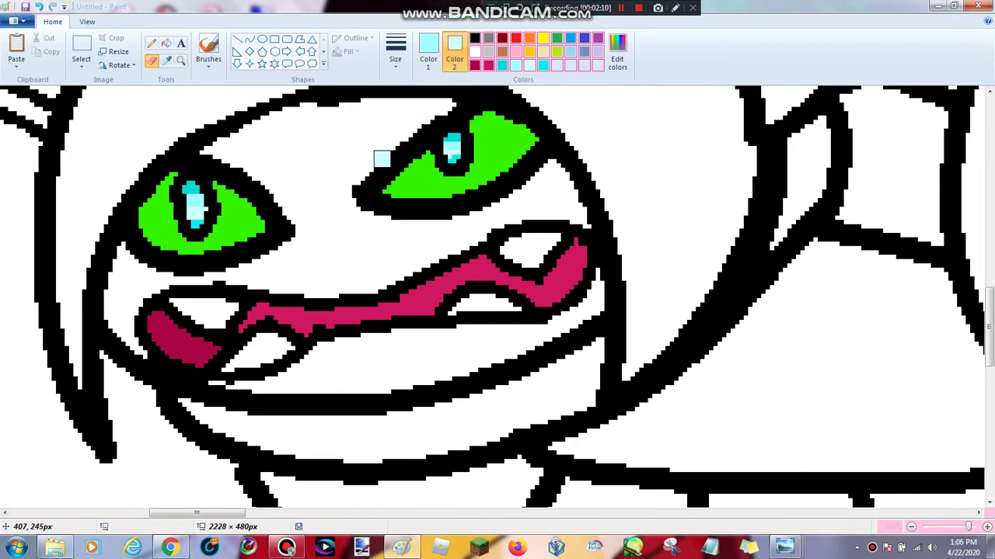
- Set Color 1 to black and use the Pencil to shape a small white highlight in both pupils
left_click(434, 55)
left_click(473, 42)
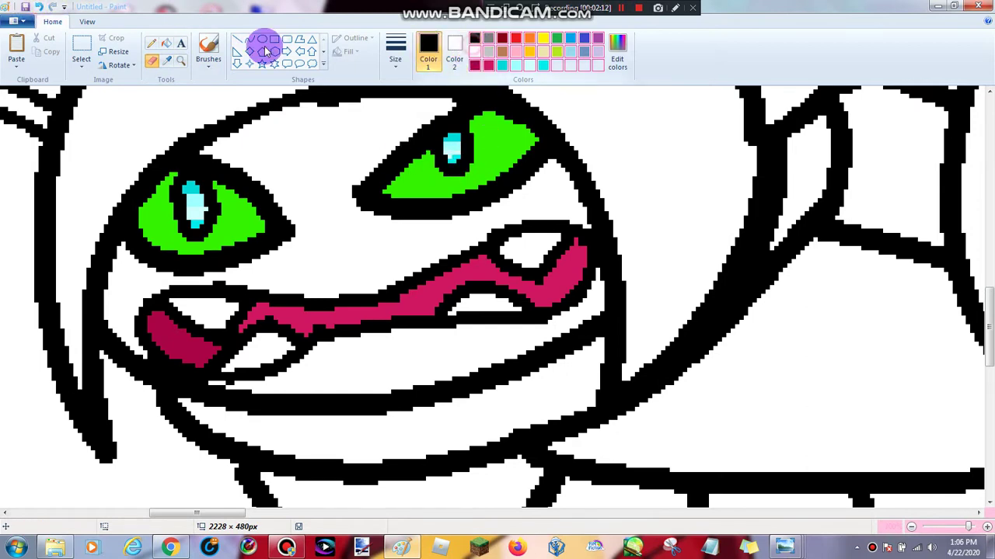
left_click(155, 44)
left_click(394, 58)
left_click(422, 158)
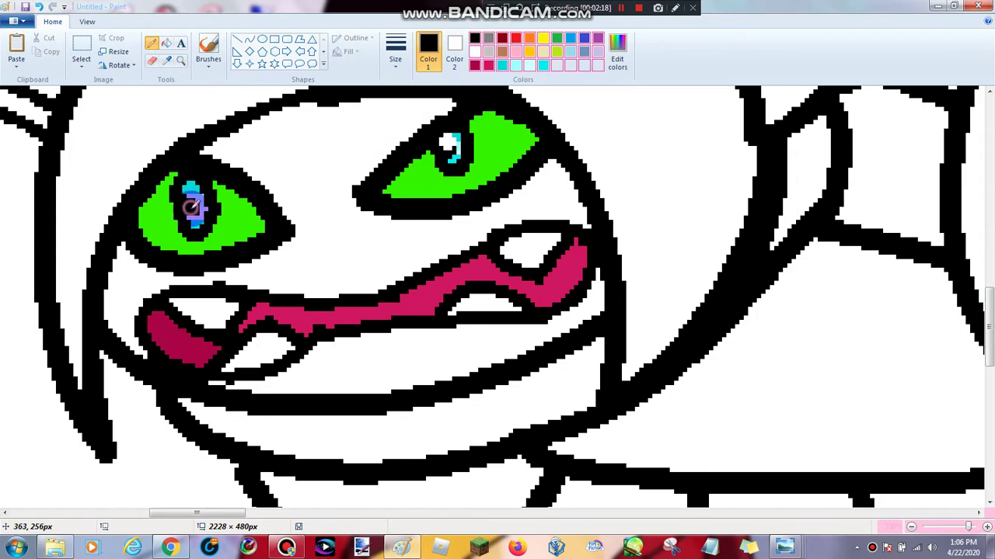
- Sample the light cyan from inside the reference character's pointed ear as Color 1
left_click(182, 61)
right_click(247, 148)
right_click(249, 149)
right_click(249, 149)
right_click(249, 148)
right_click(249, 148)
right_click(248, 149)
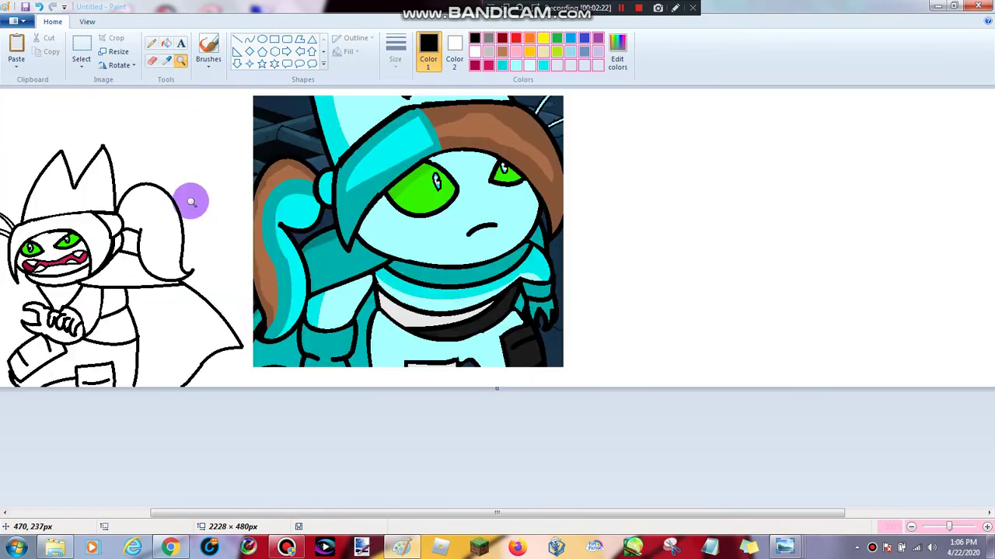
left_click(233, 223)
left_click(166, 61)
left_click(709, 121)
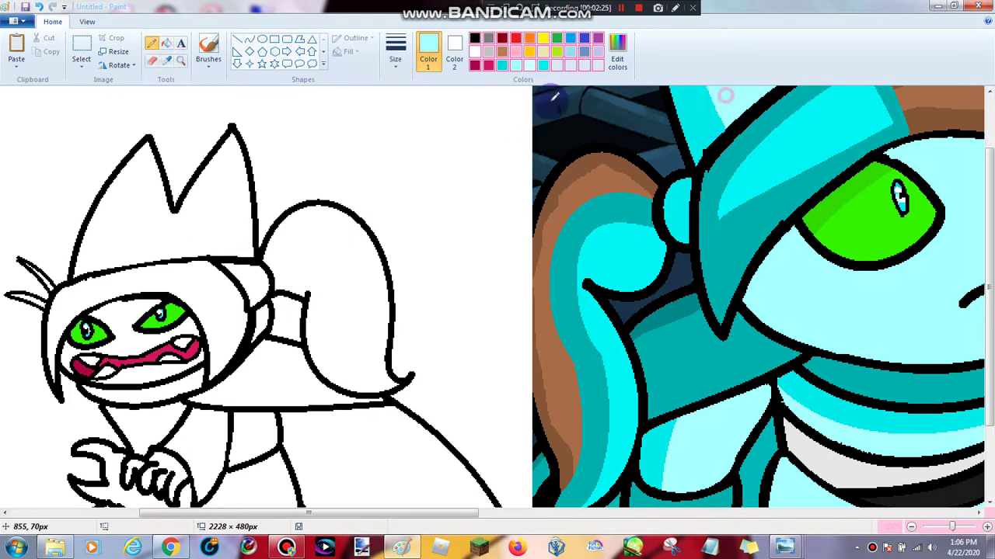
- Fill the line drawing's pointed ears, face, whiskers and the small area behind the hood with light cyan
left_click(166, 44)
left_click(151, 241)
left_click(261, 317)
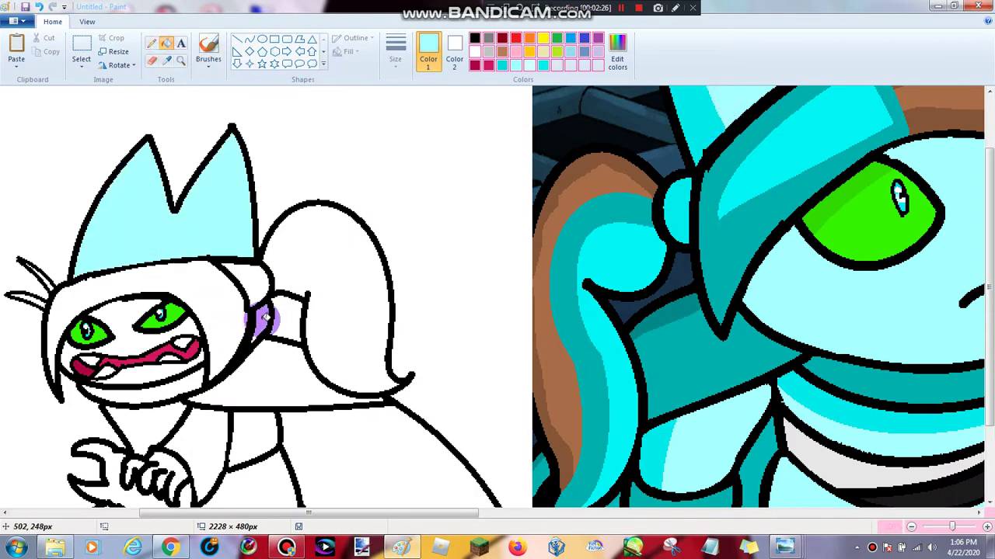
left_click(133, 347)
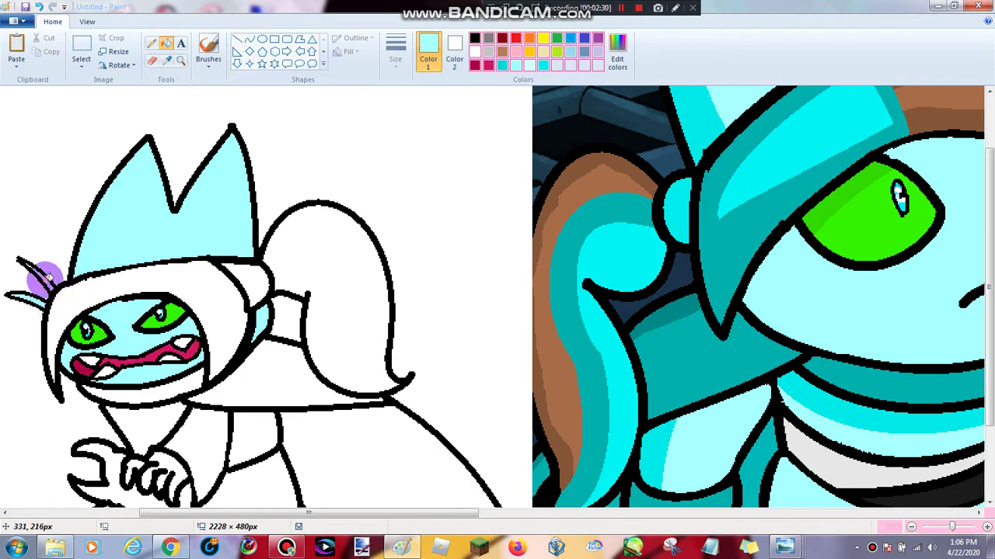
- Fill the chest, both upper arms and the lower body of the line drawing with light cyan
scroll(124, 302, "down", 3)
left_click(242, 325)
left_click(158, 318)
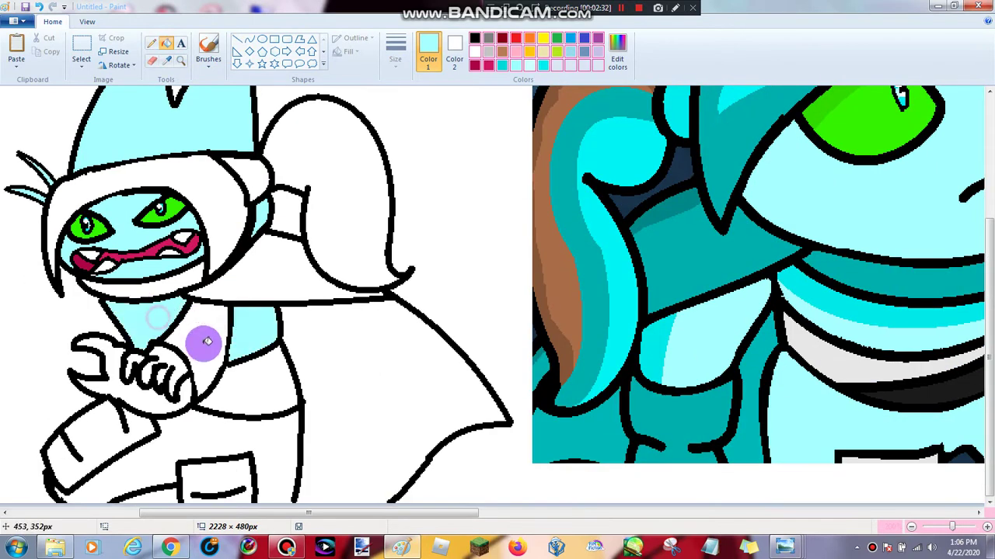
left_click(207, 342)
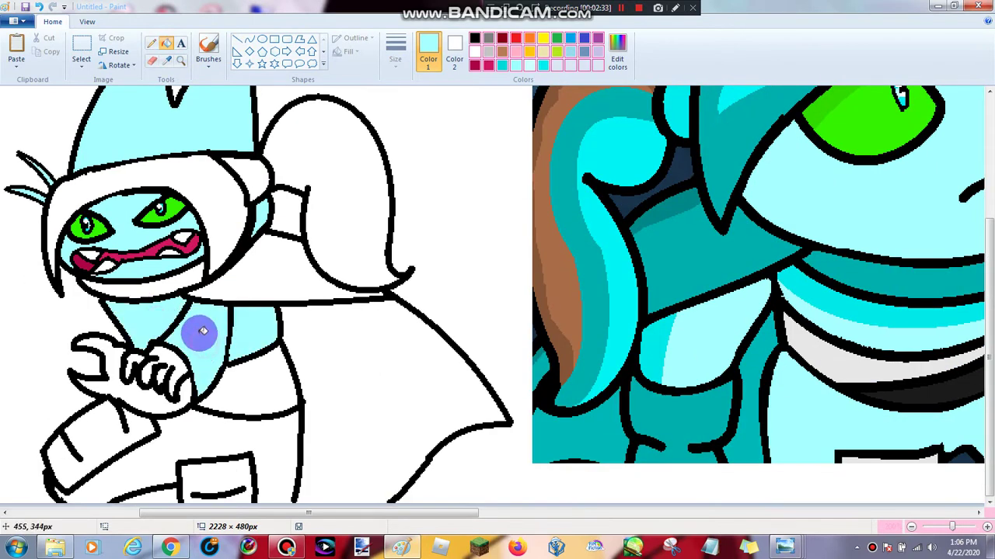
left_click(180, 439)
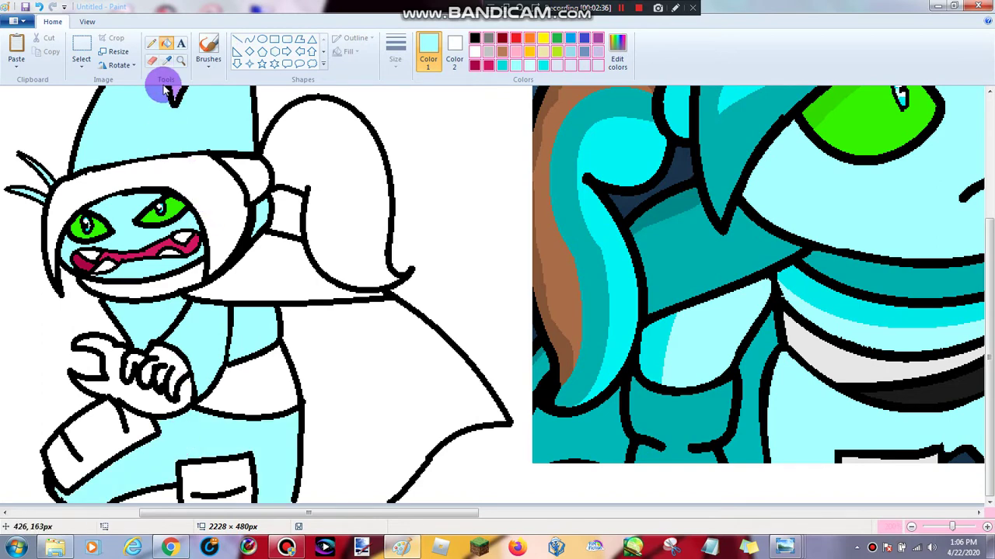
- Sample the dark teal from the reference character's glove as Color 1
left_click(180, 64)
left_click(225, 320)
left_click(303, 293)
left_click(244, 222)
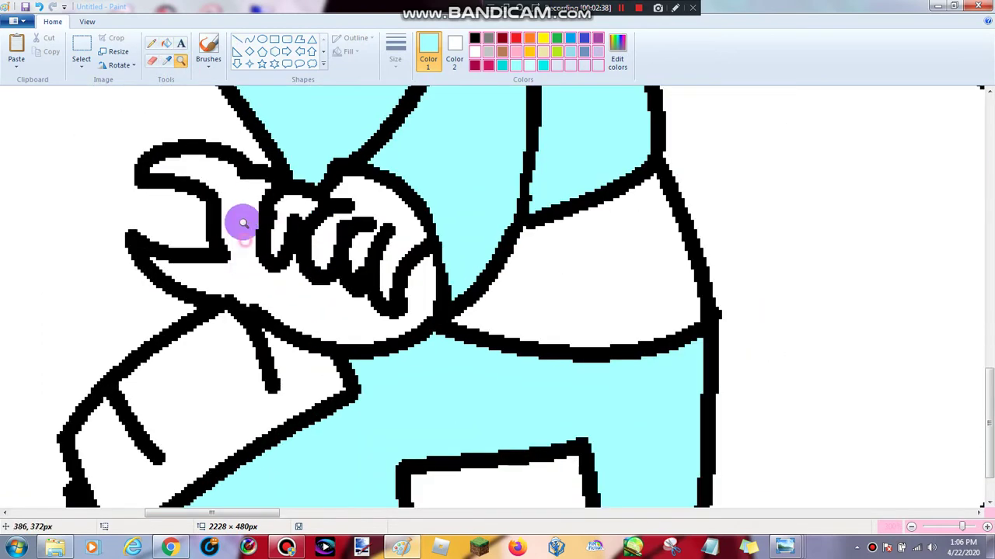
right_click(242, 217)
right_click(241, 216)
right_click(242, 218)
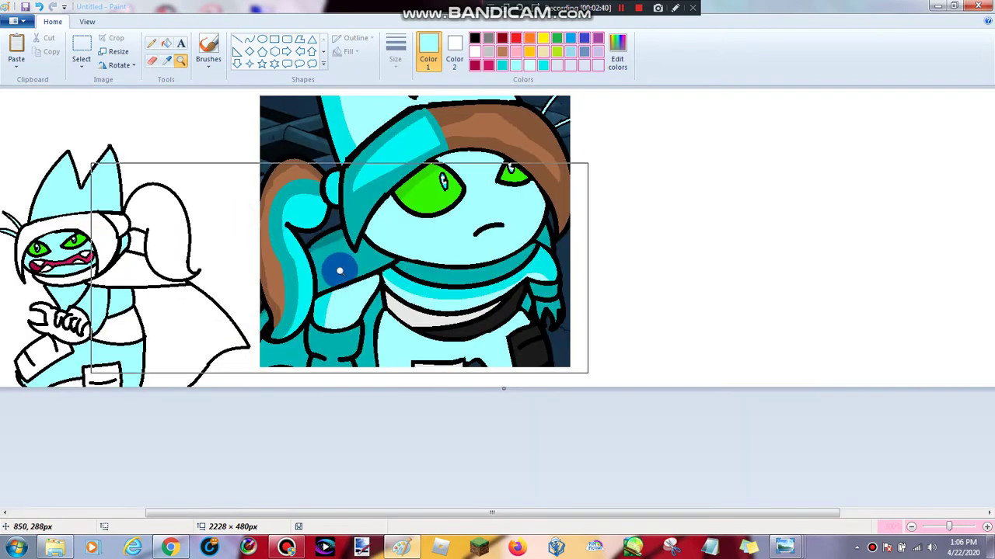
left_click(339, 305)
left_click(166, 61)
left_click(481, 412)
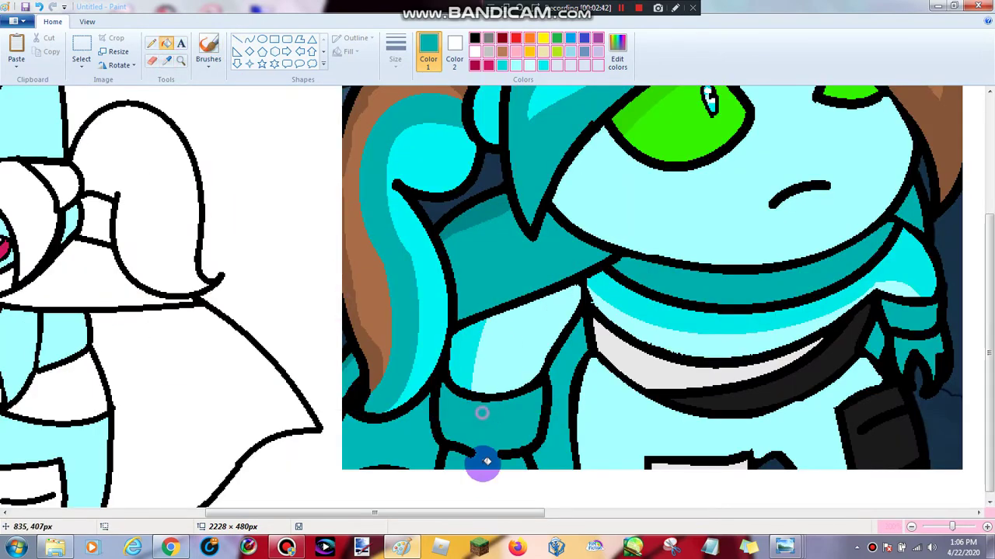
- Fill the hand and the wrench it holds with dark teal, and dismiss the pop-up notifications
left_click_drag(482, 514, 217, 516)
left_click(415, 381)
left_click(422, 355)
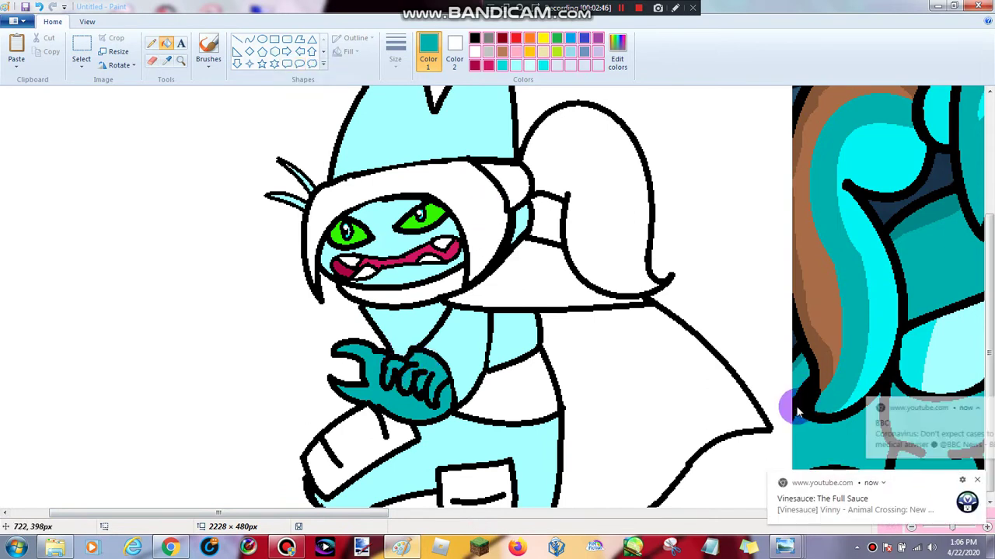
left_click(976, 483)
left_click(976, 483)
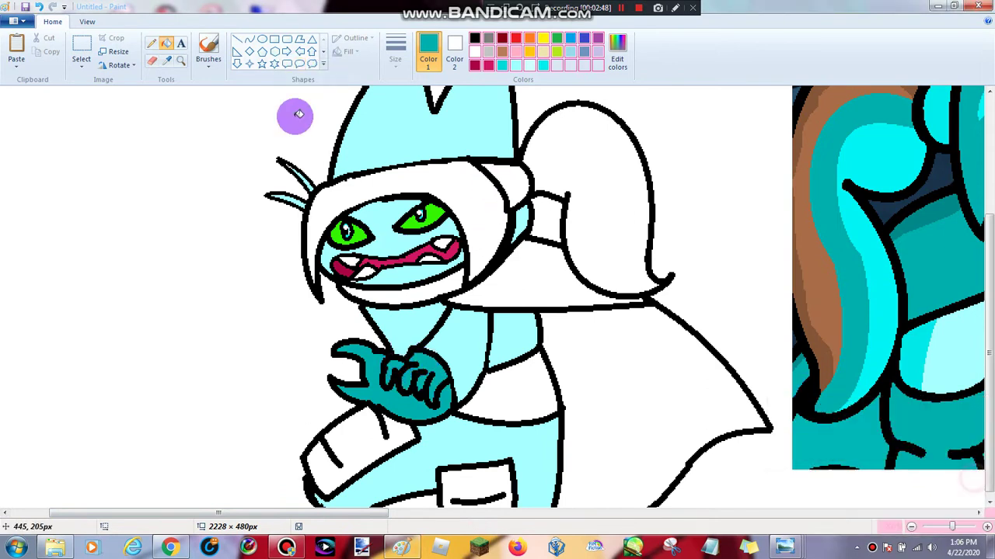
- Try to paint over a finger outline on the teal hand with a teal curve
left_click(184, 61)
left_click(428, 307)
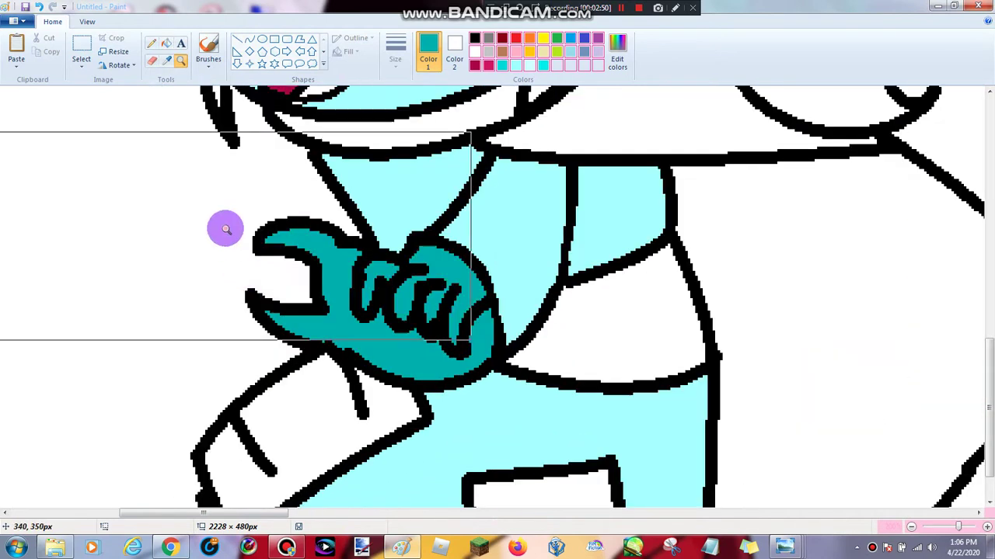
left_click(226, 226)
left_click(344, 222)
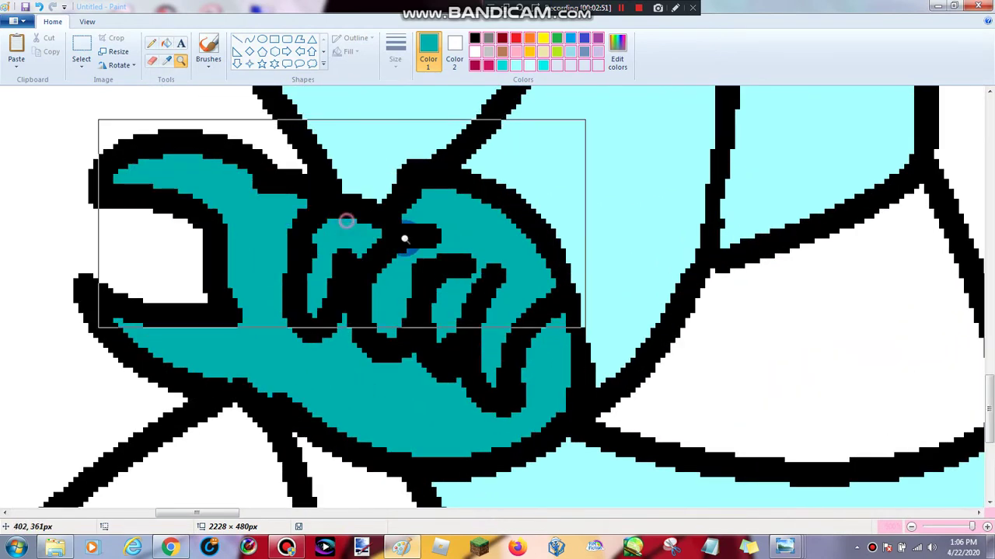
left_click(249, 39)
mouse_move(497, 255)
left_mouse_down()
mouse_move(462, 393)
mouse_move(455, 331)
left_mouse_up()
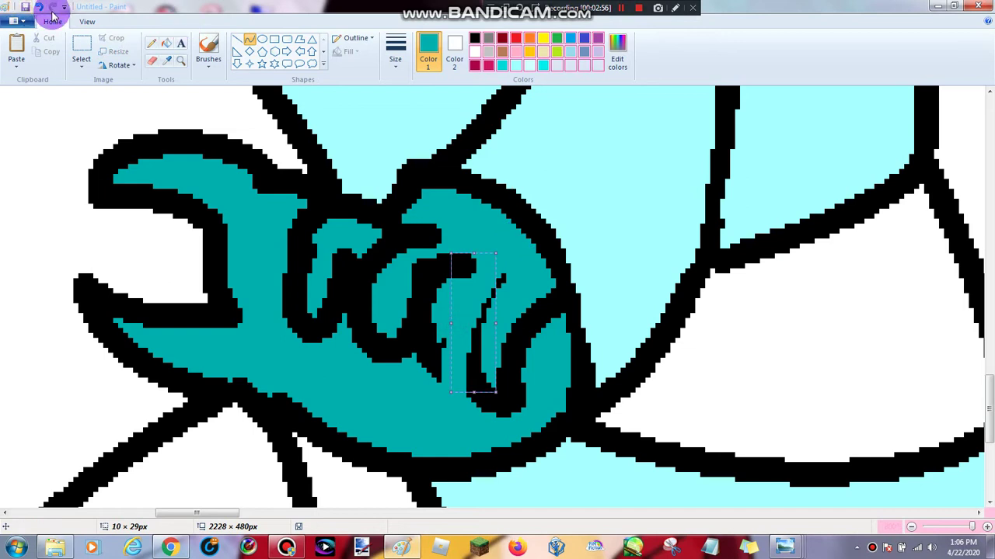
left_click(52, 9)
- Paint over the middle finger's black outline on the teal hand with repeated dark teal curves
left_click(180, 62)
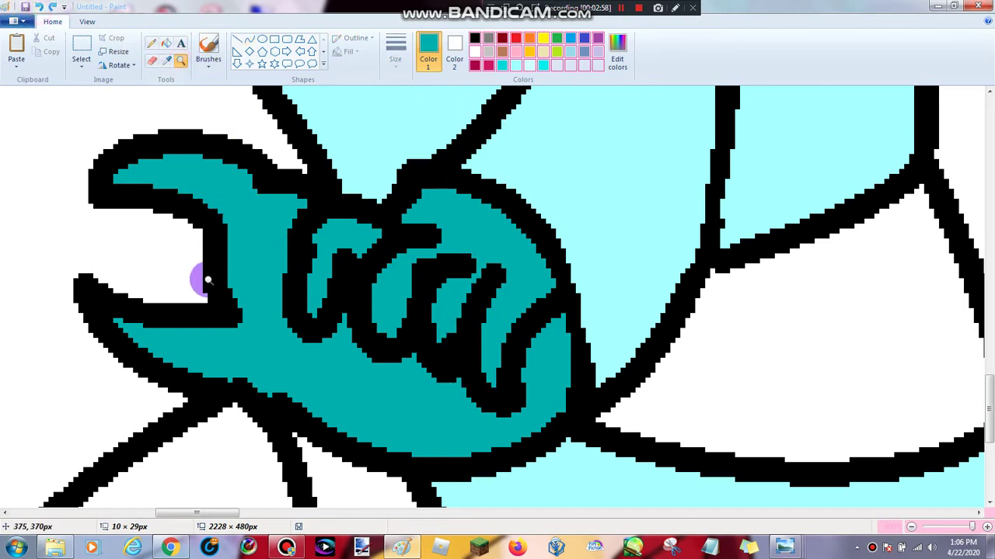
left_click_drag(225, 175, 518, 312)
left_click(250, 39)
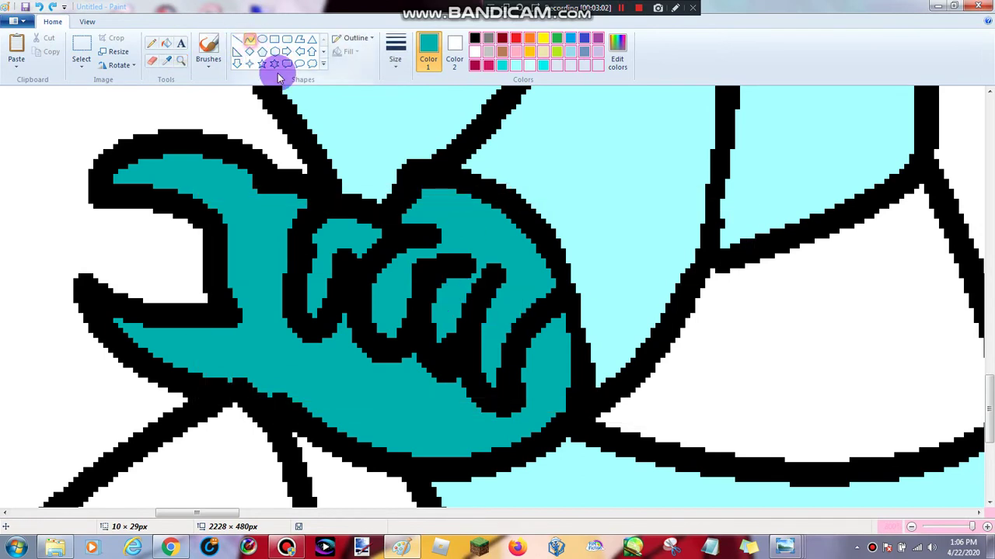
mouse_move(462, 254)
left_mouse_down()
mouse_move(411, 278)
mouse_move(413, 365)
left_mouse_up()
left_click_drag(412, 309, 408, 264)
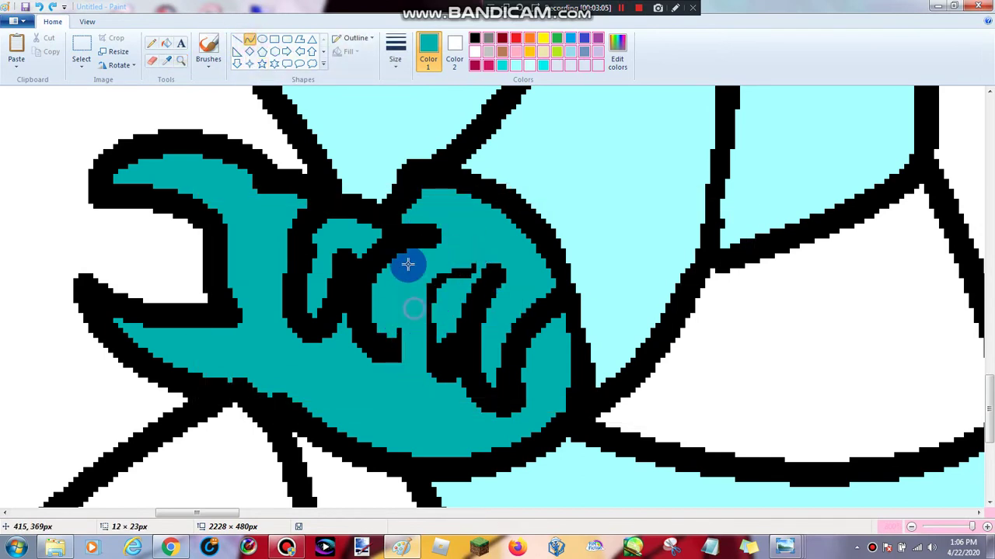
left_click(392, 317)
left_click(506, 238)
mouse_move(475, 261)
left_mouse_down()
mouse_move(435, 381)
mouse_move(449, 391)
left_mouse_up()
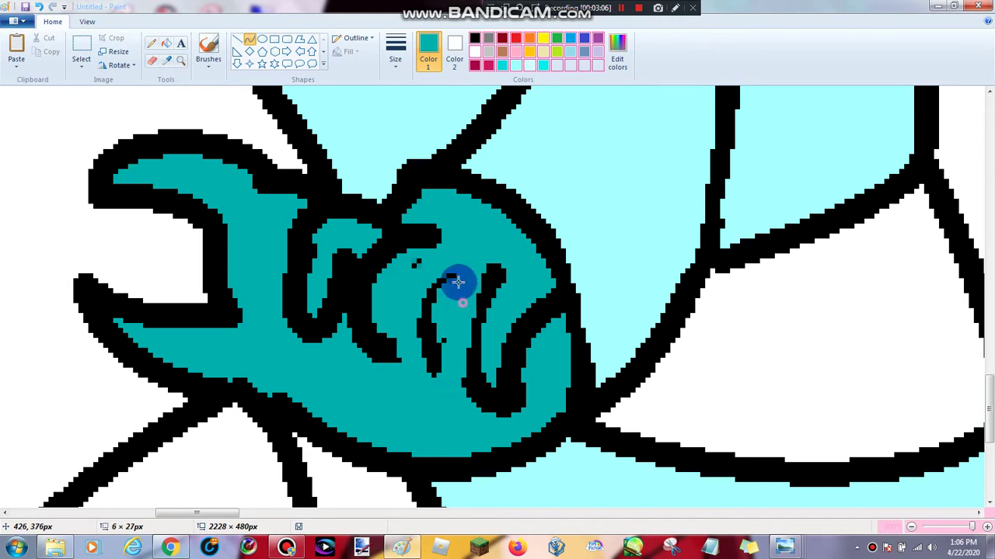
left_click_drag(459, 285, 446, 320)
mouse_move(448, 285)
left_mouse_down()
mouse_move(459, 293)
mouse_move(435, 393)
left_mouse_up()
left_click(503, 231)
left_click(426, 283)
left_click_drag(422, 293, 412, 346)
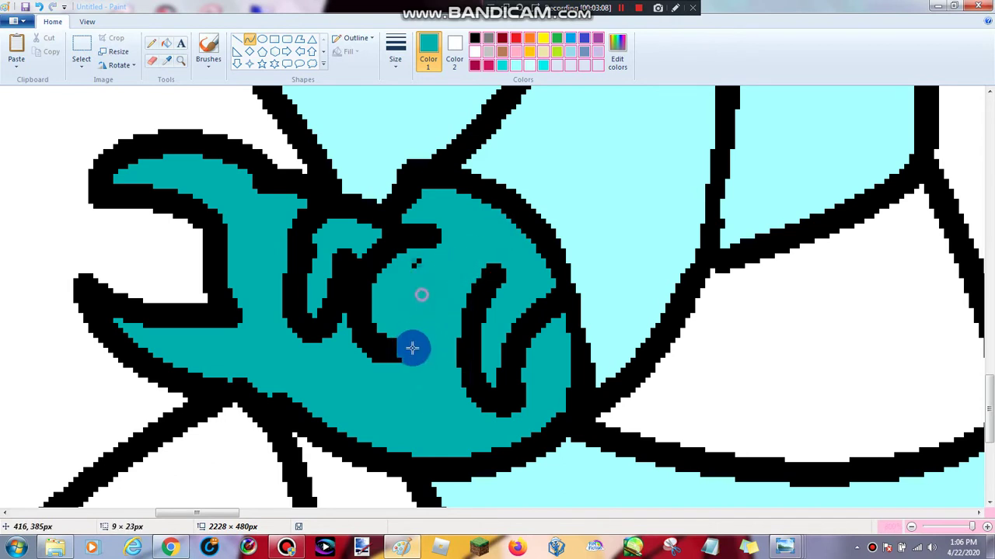
left_click(456, 244)
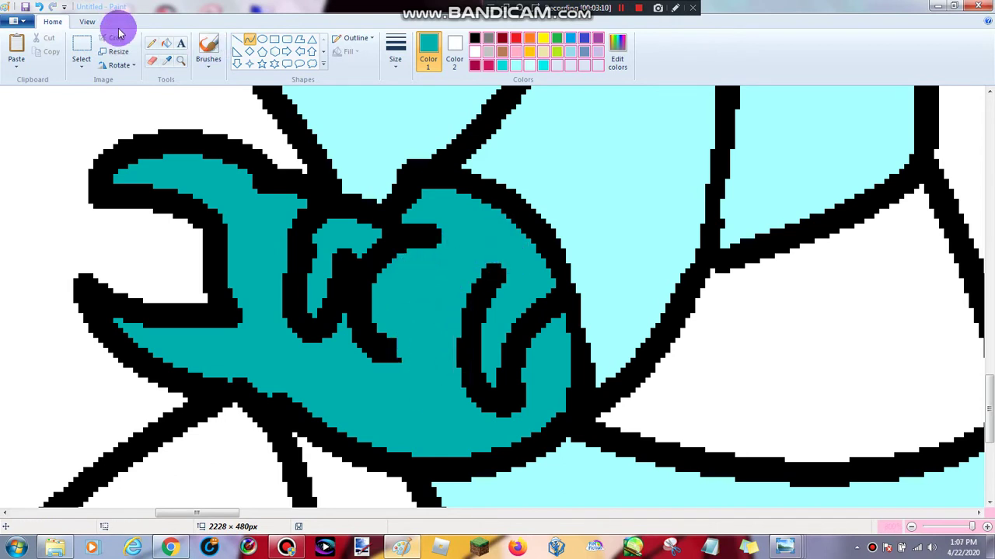
- Make a free-form selection around the separate finger outline on the teal hand and cut it out
left_click(77, 64)
left_click(102, 99)
left_click(80, 63)
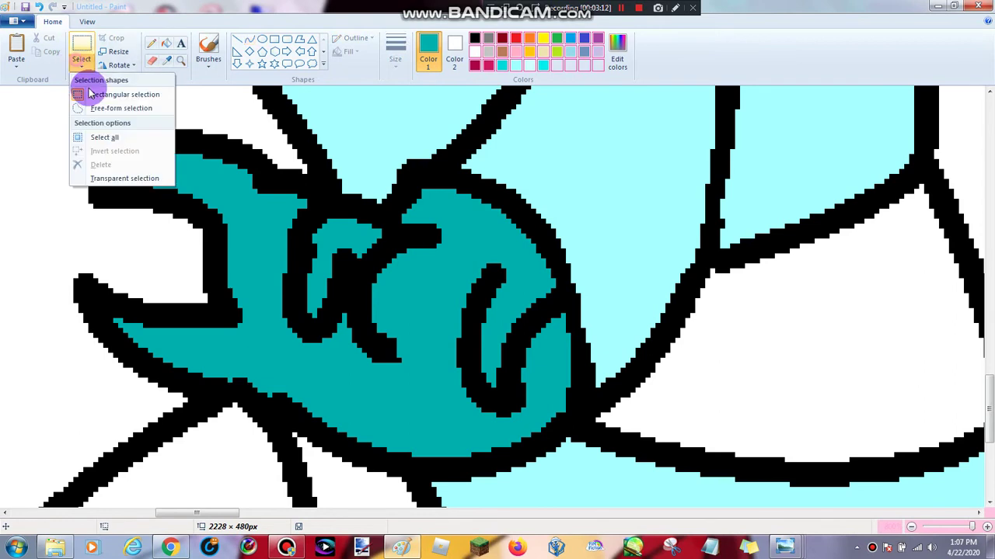
left_click(101, 108)
left_click_drag(478, 240, 542, 299)
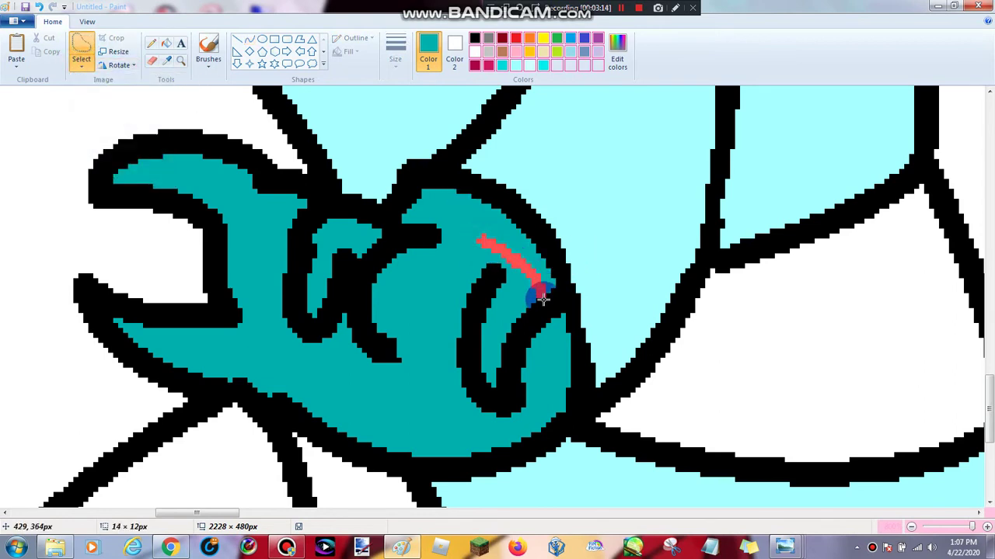
mouse_move(552, 359)
left_mouse_down()
mouse_move(467, 420)
mouse_move(447, 340)
mouse_move(477, 237)
left_mouse_up()
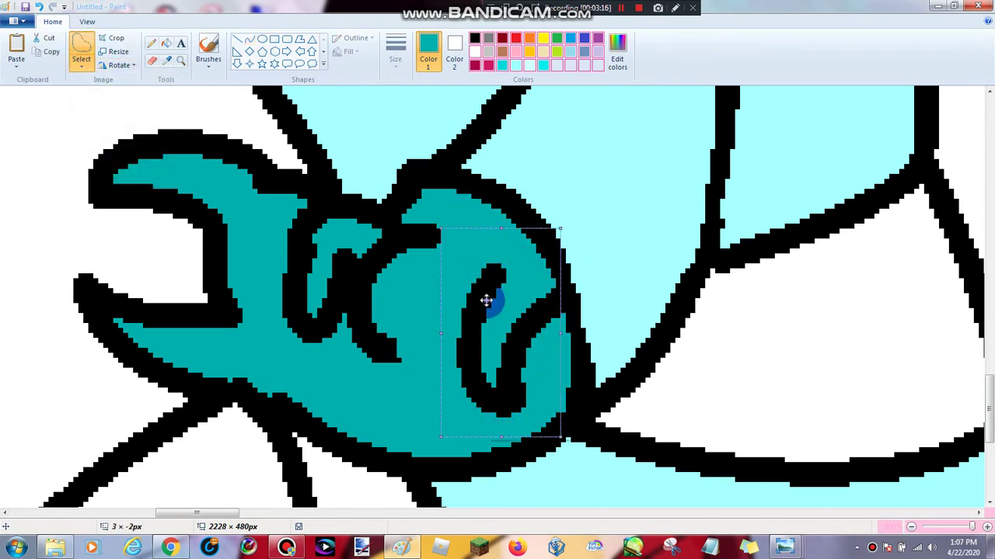
right_click(487, 300)
left_click(497, 320)
right_click(515, 288)
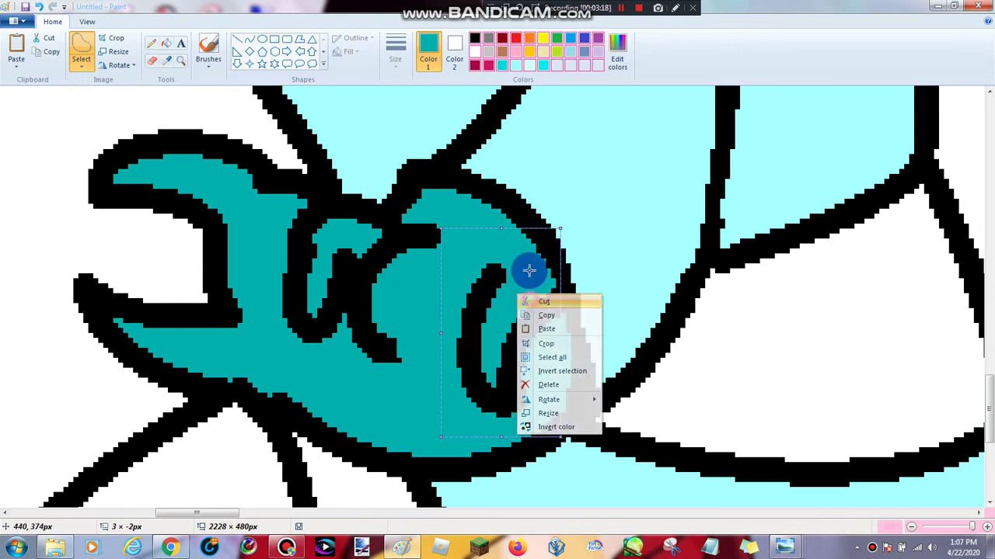
left_click(522, 298)
- Sample the hand's dark teal and fill the white gap left by the cut finger outline
left_click(168, 63)
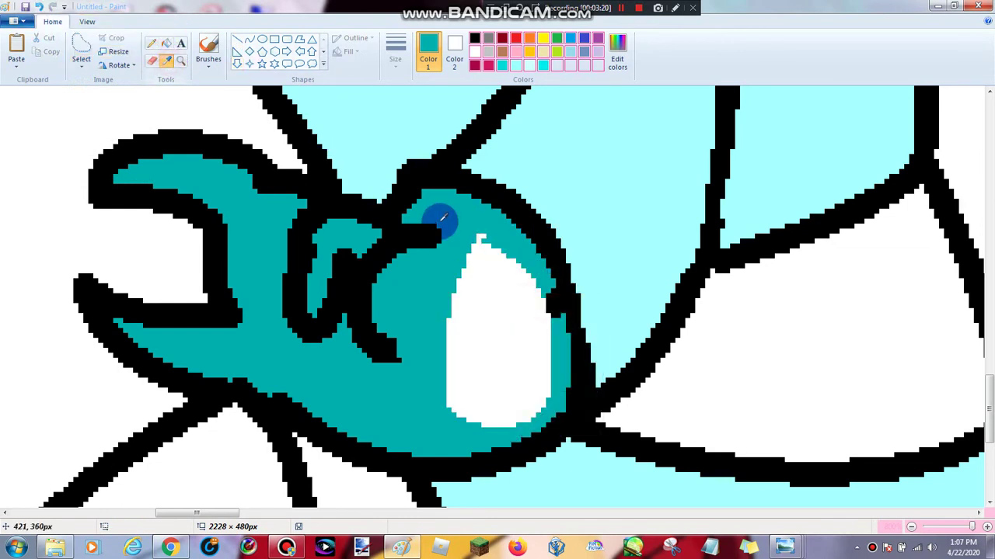
left_click(462, 223)
left_click(166, 44)
left_click(472, 303)
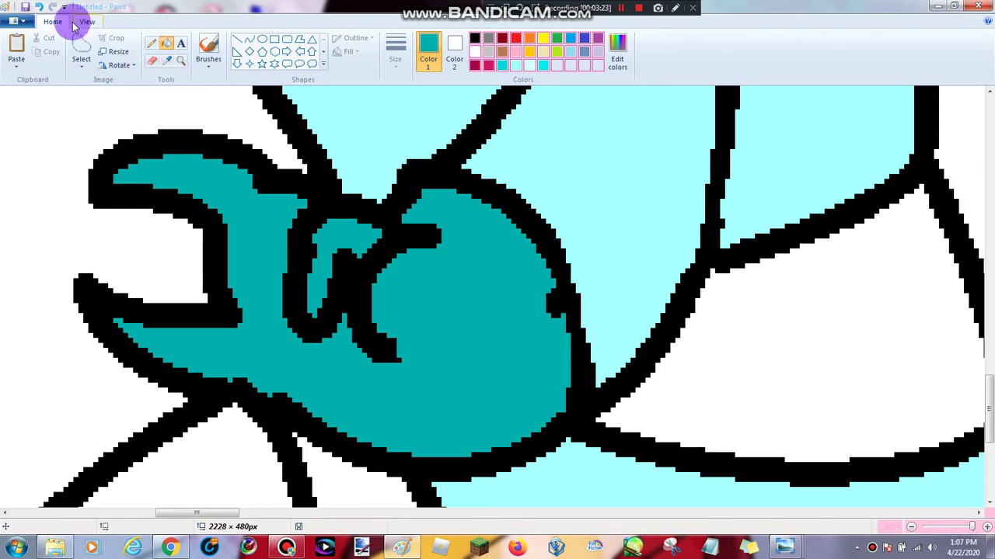
- Paste the finger outline with a transparent selection and place it beside the other fingers on the hand
left_click(16, 48)
left_click_drag(98, 195, 445, 307)
left_click(81, 62)
left_click(132, 181)
left_click_drag(458, 305, 456, 304)
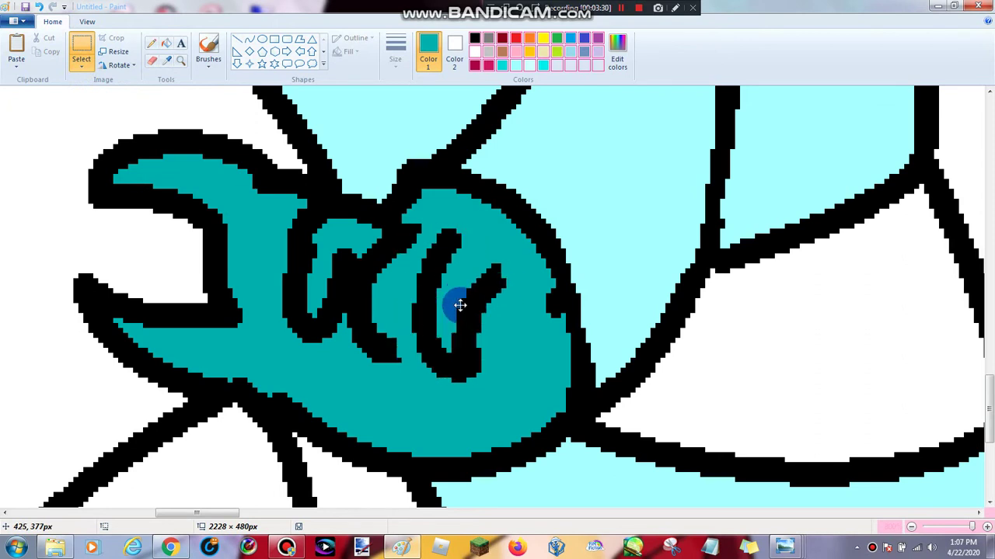
- Paint over the leftover black stub at the hand's edge with a teal curve, and join the finger outlines with black curves
left_click(250, 43)
left_click(393, 55)
left_click(440, 122)
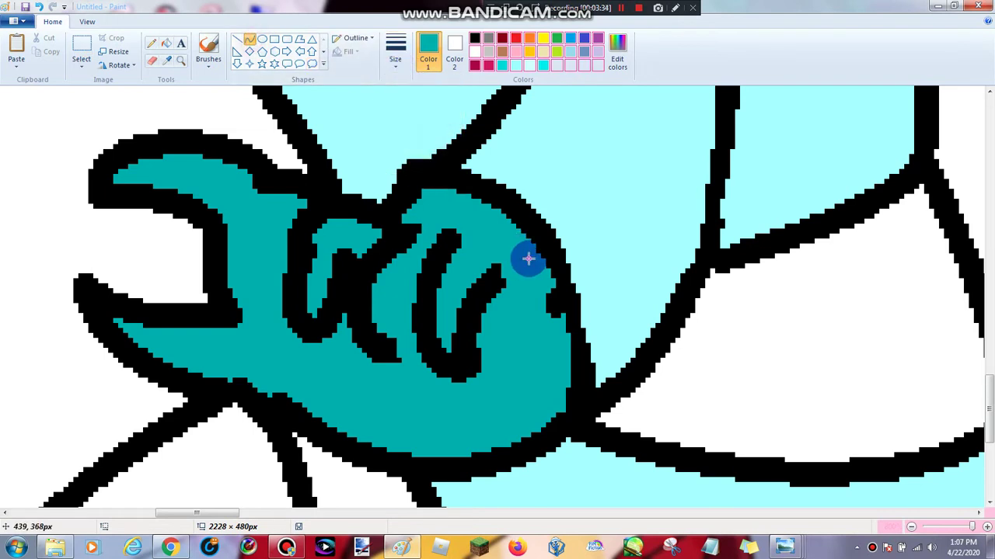
left_click_drag(527, 258, 549, 329)
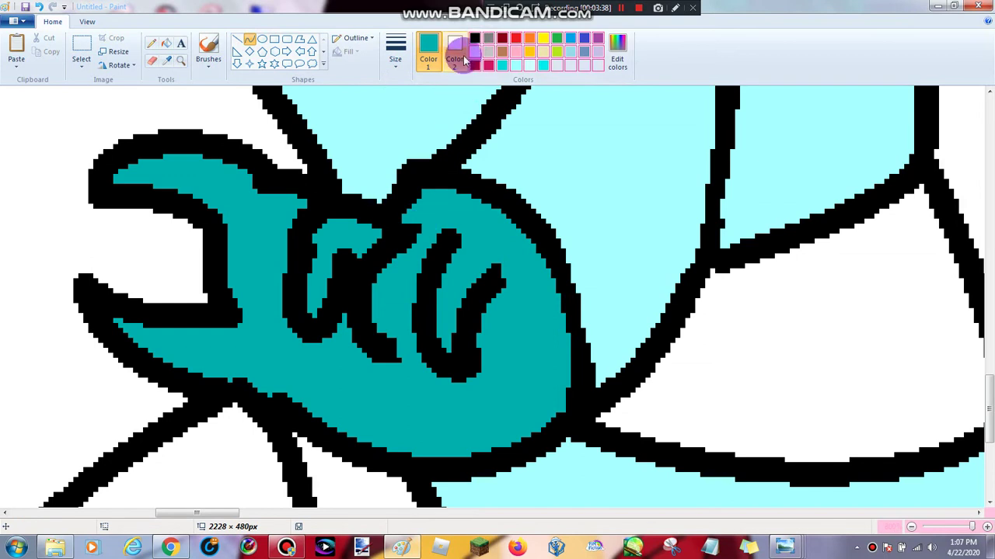
left_click(476, 39)
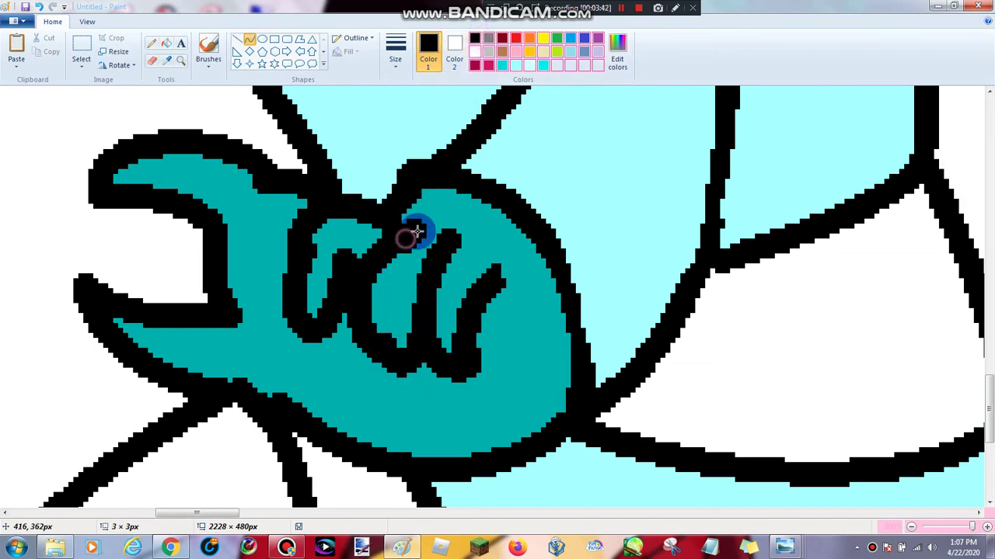
left_click(153, 62)
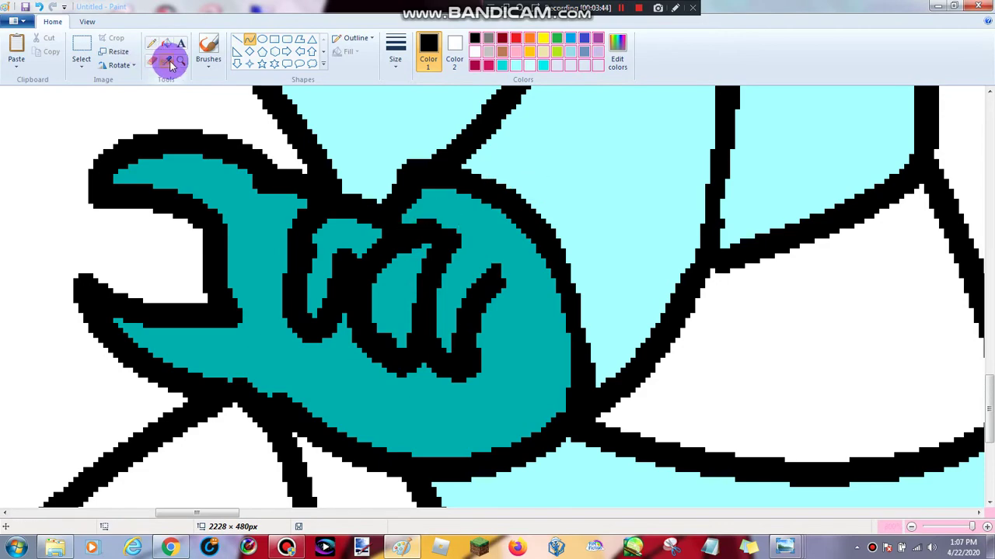
- Look over the whole drawing beside the reference picture, and check the original cartoon image in the browser
left_click(180, 61)
right_click(312, 189)
right_click(312, 189)
right_click(312, 189)
right_click(312, 189)
right_click(312, 189)
right_click(269, 208)
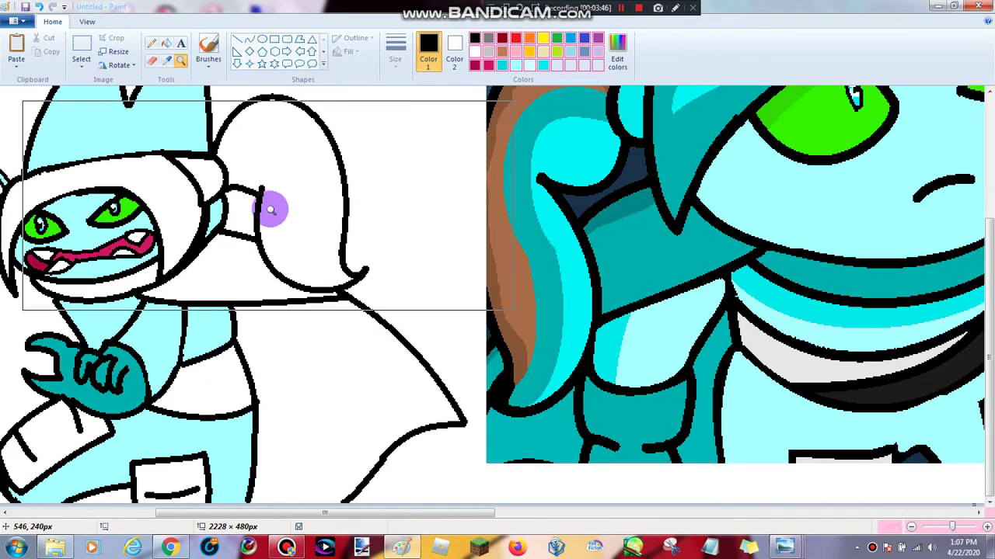
right_click(270, 208)
left_click(147, 233)
right_click(277, 267)
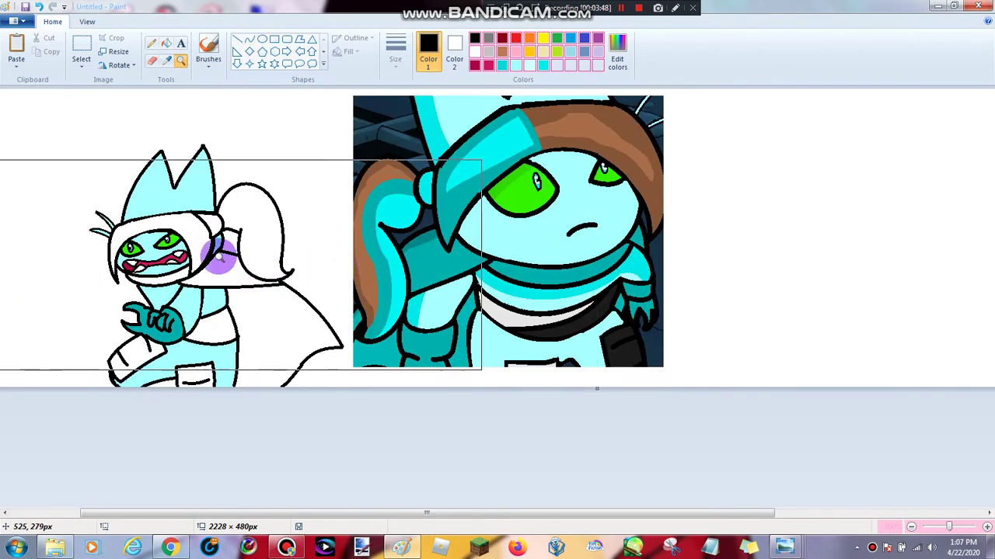
left_click(171, 548)
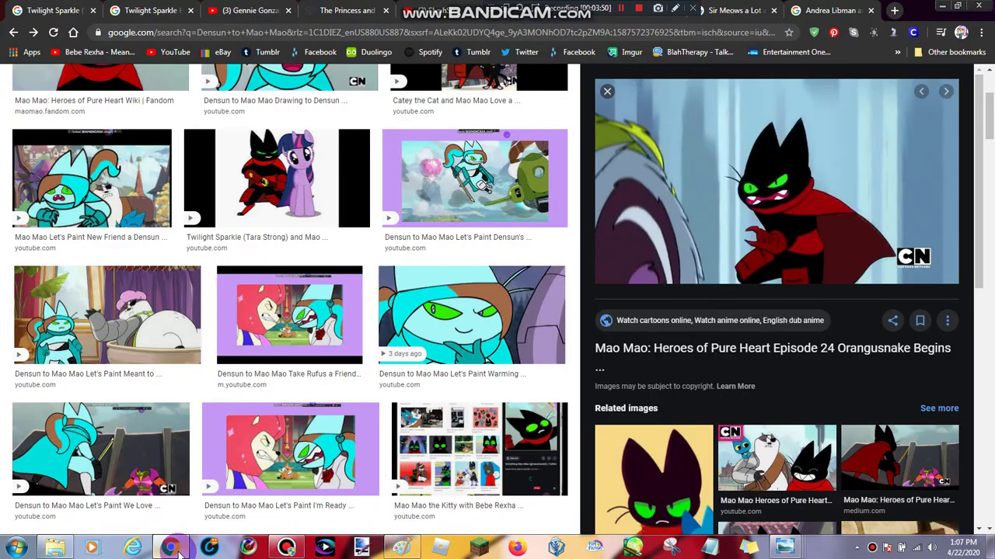
left_click(171, 547)
left_click(213, 317)
left_click(470, 306)
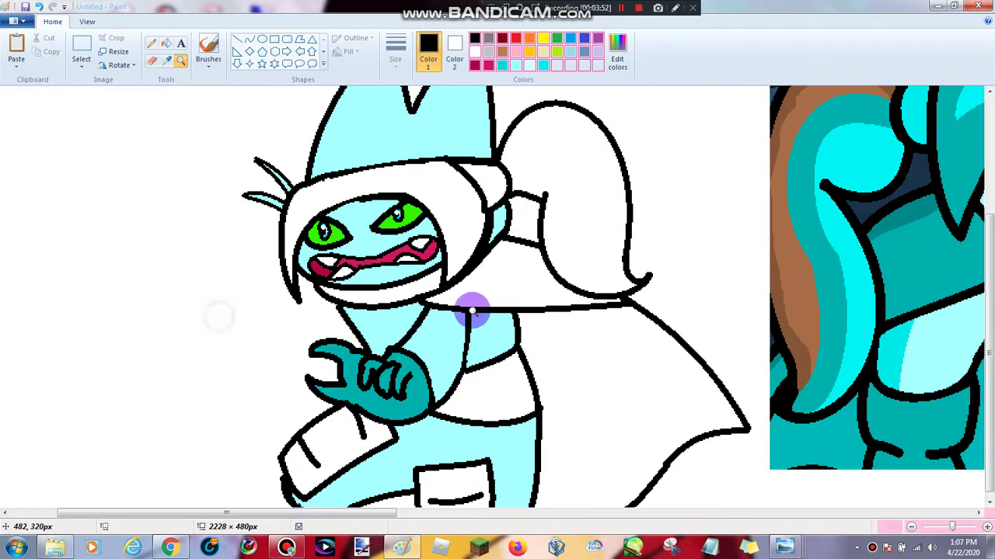
- Fill the character's hair, ponytail and hair tie with bright cyan sampled from the reference character
right_click(463, 287)
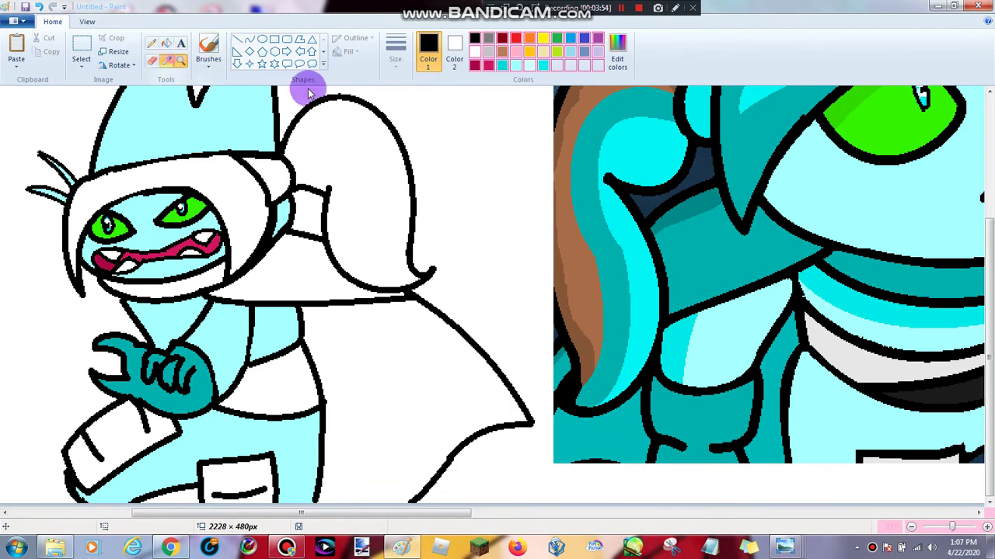
left_click(651, 146)
left_click(171, 46)
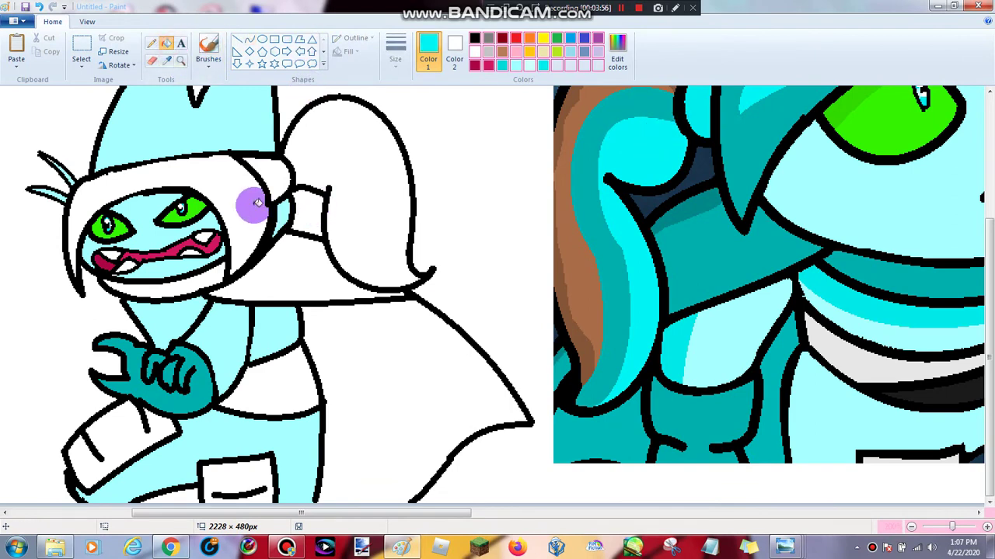
left_click(252, 204)
left_click(316, 172)
left_click(167, 59)
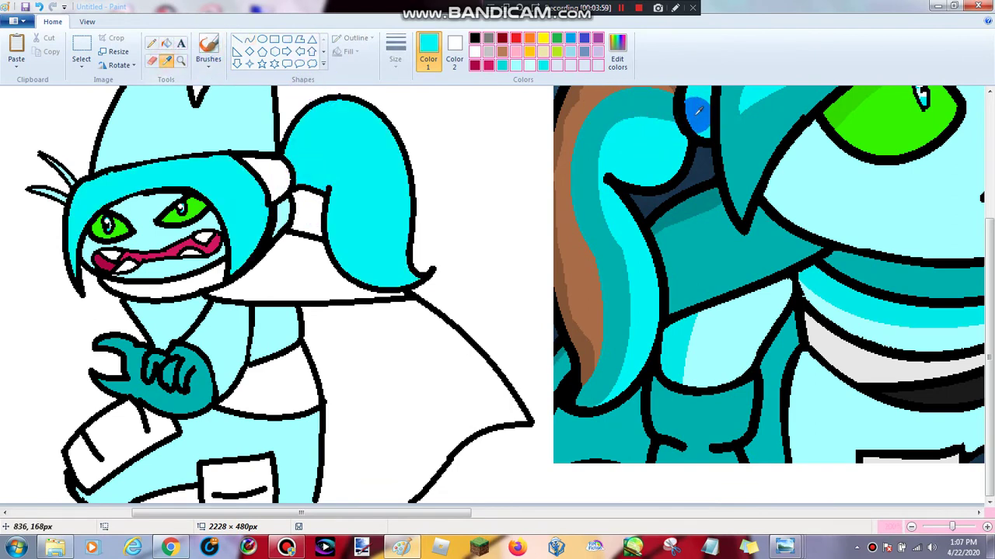
left_click(698, 115)
- Sample the hair's cyan as Color 1 and the brown of the reference ponytail as Color 2
left_click(162, 60)
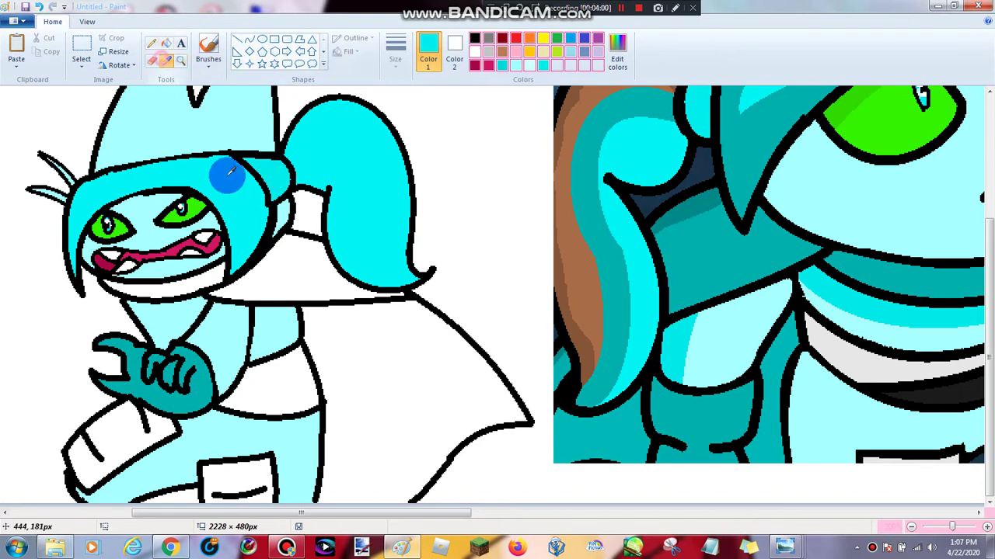
left_click(228, 200)
left_click(171, 65)
right_click(572, 183)
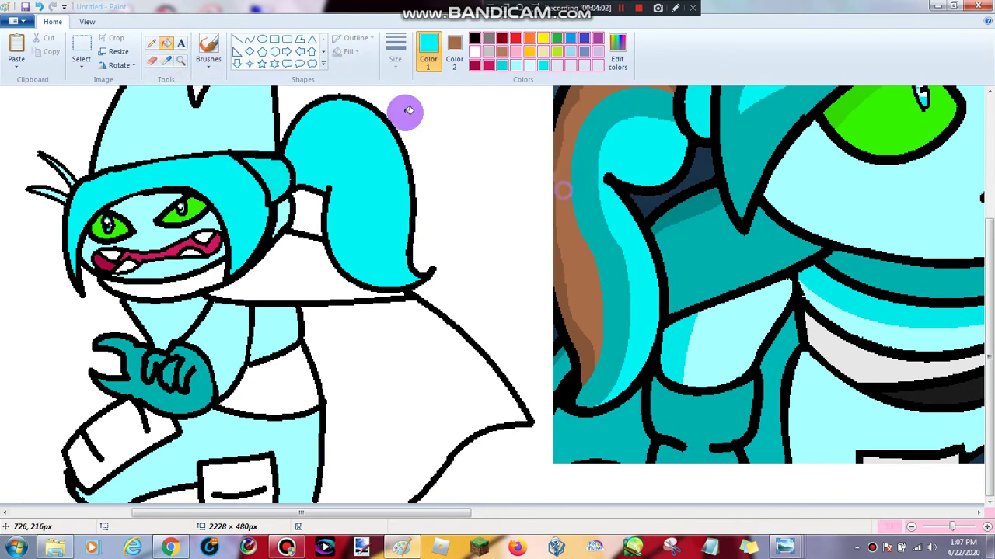
- Draw brown dividing lines through the fringe and ponytail, and fill the outer sections with brown
left_click(152, 62)
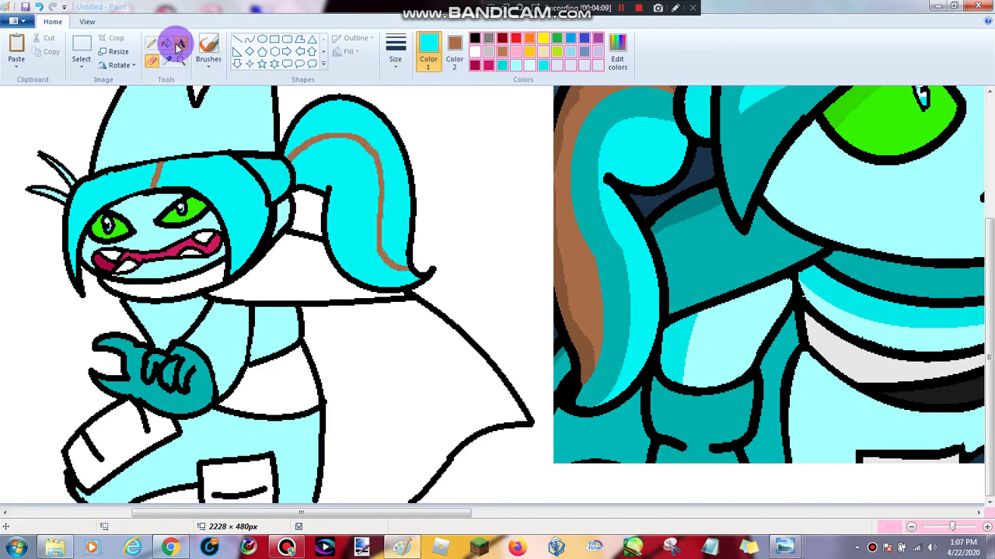
right_click(388, 137)
right_click(151, 164)
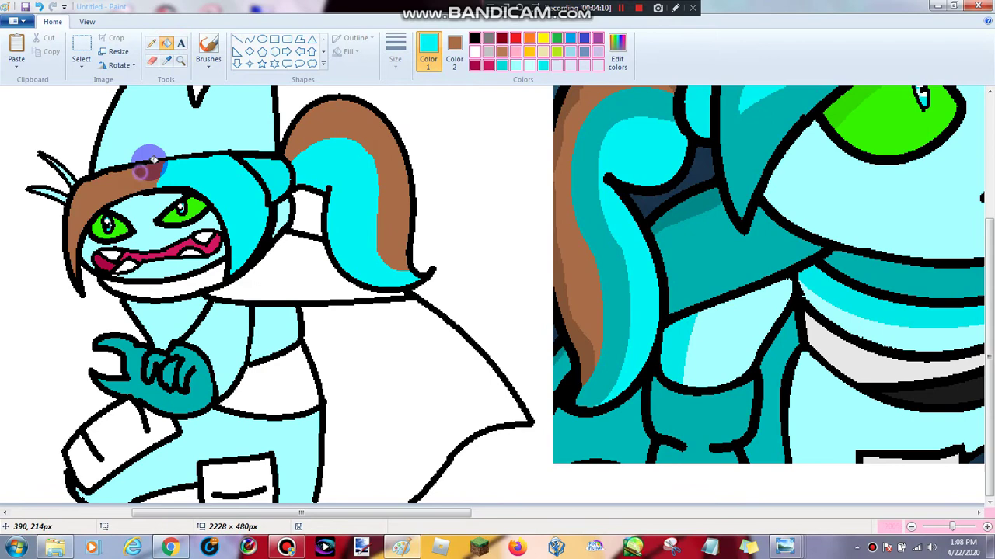
- Fill the scarf and the shoulder part of the cape with dark teal, and the large cape area with teal sampled from the reference
left_click(180, 65)
scroll(199, 140, "up", 2)
right_click(200, 143)
left_click(247, 301)
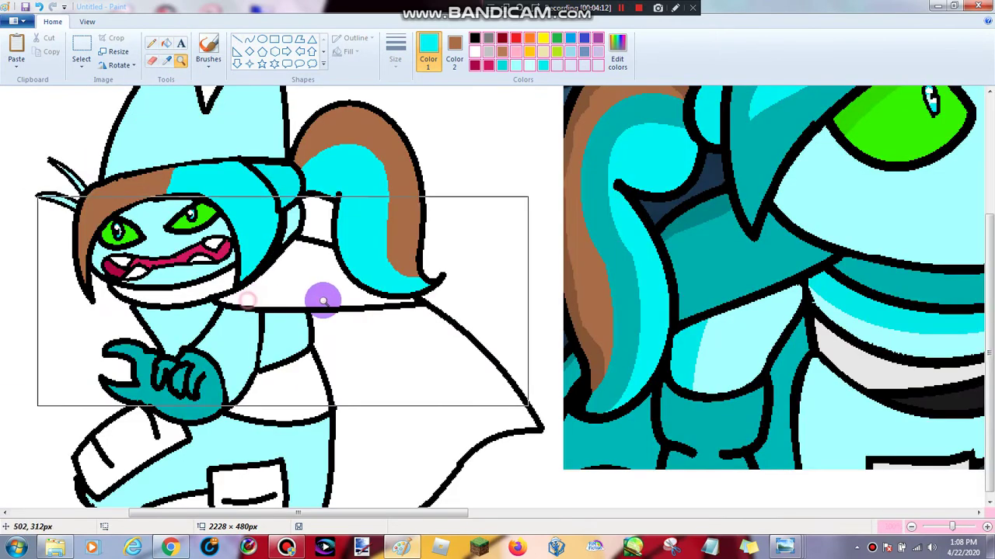
left_click(662, 268)
left_click(273, 173)
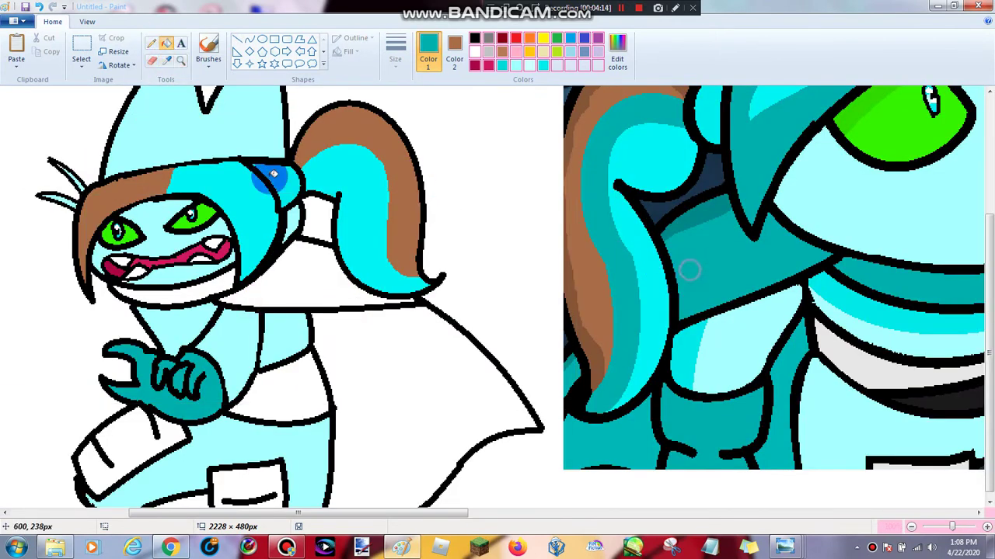
left_click(210, 285)
left_click(301, 286)
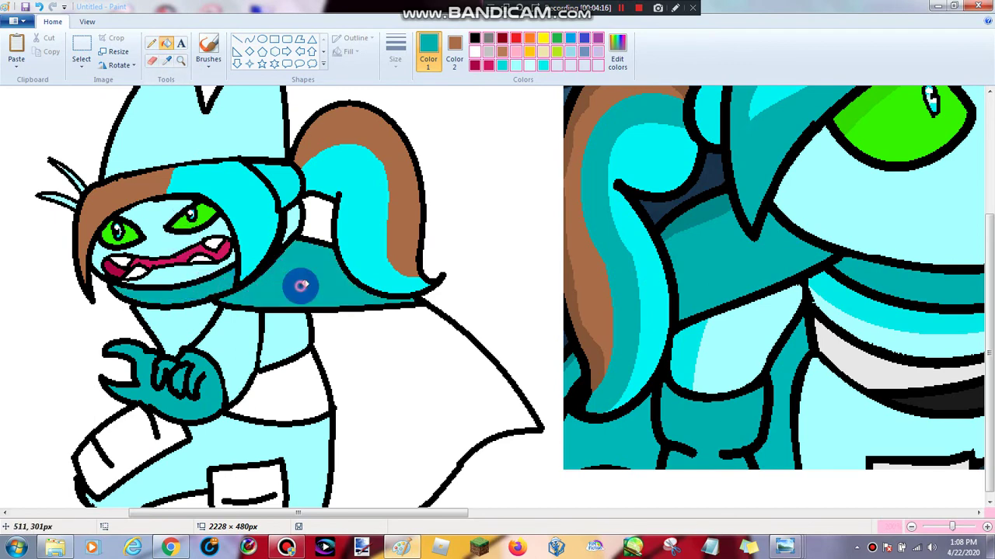
scroll(362, 318, "down", 1)
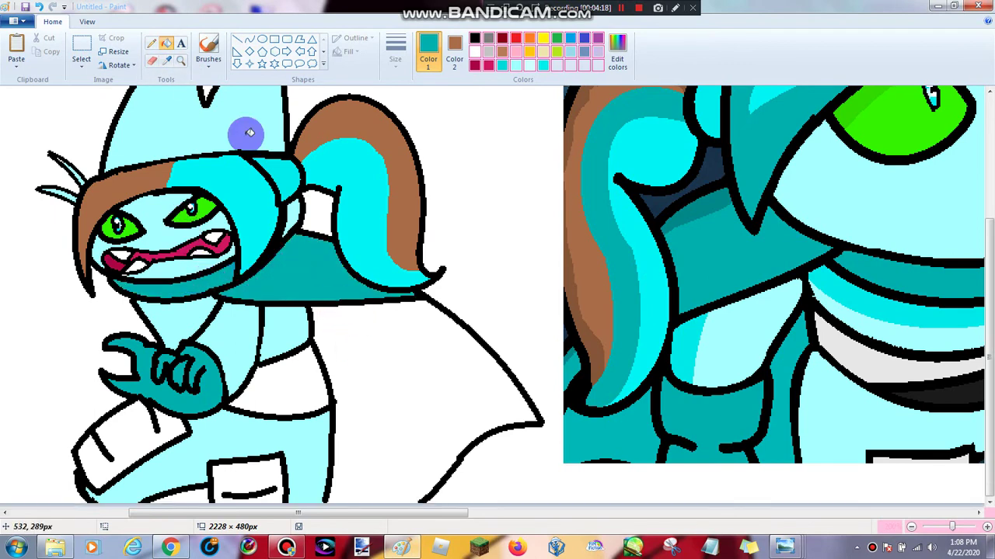
left_click(167, 61)
left_click(394, 381)
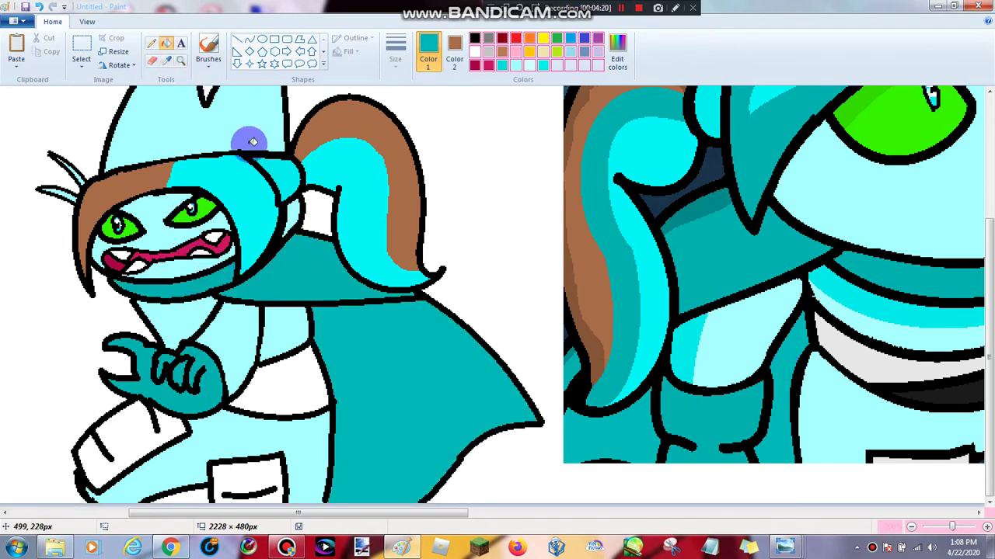
- Sample the near-black of the reference character's sash and fill the waist band and the thigh pocket with it
left_click(894, 361)
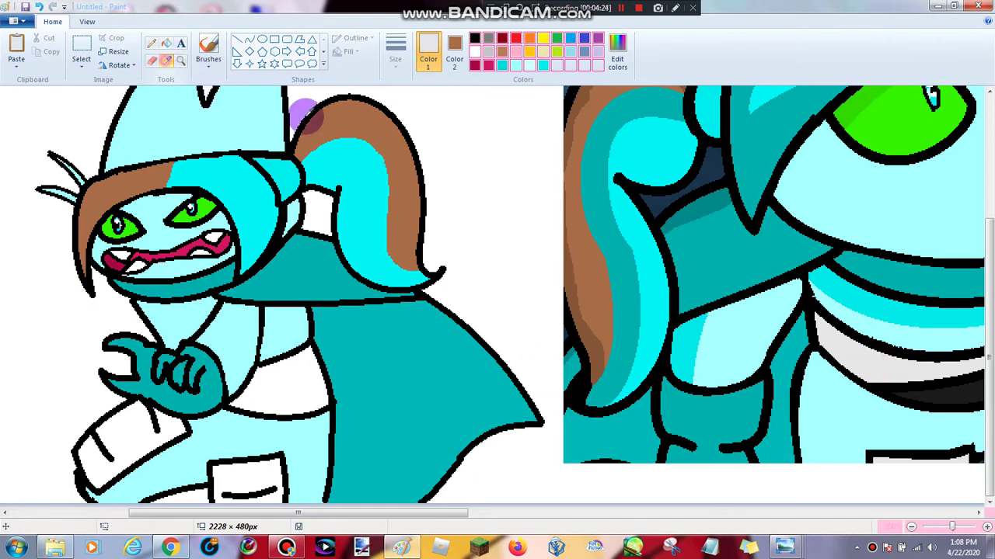
left_click(915, 391)
left_click(293, 380)
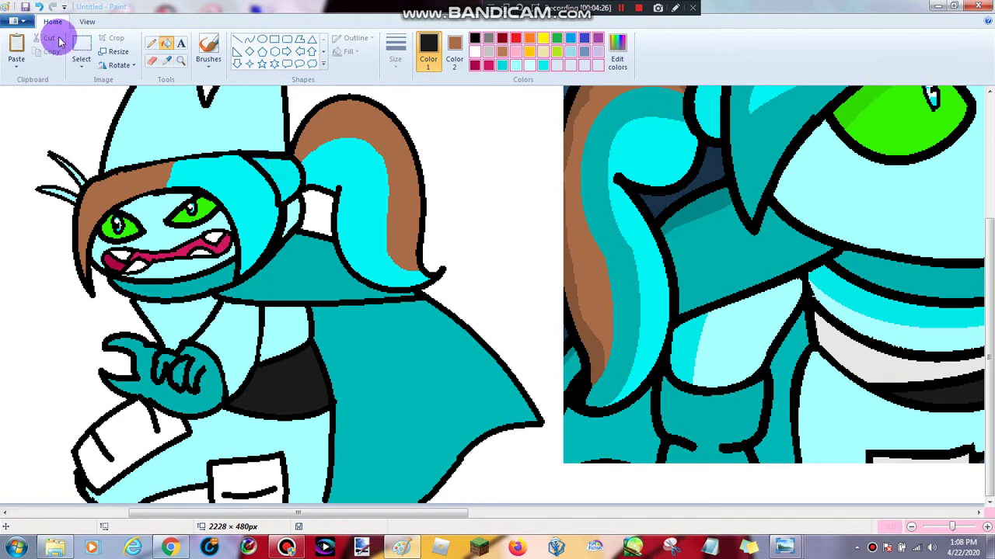
left_click(299, 385)
right_click(299, 387)
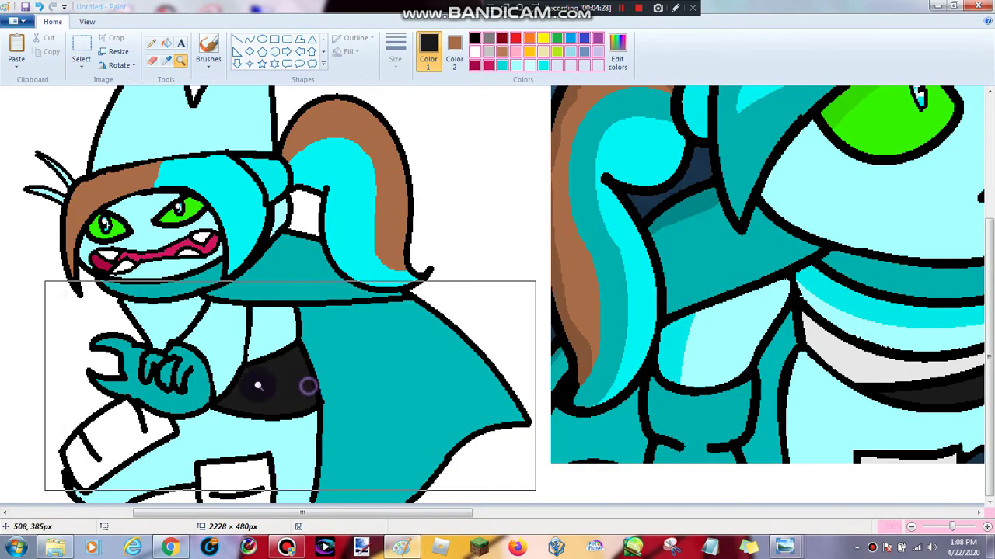
left_click(241, 401)
left_click(166, 43)
left_click(377, 448)
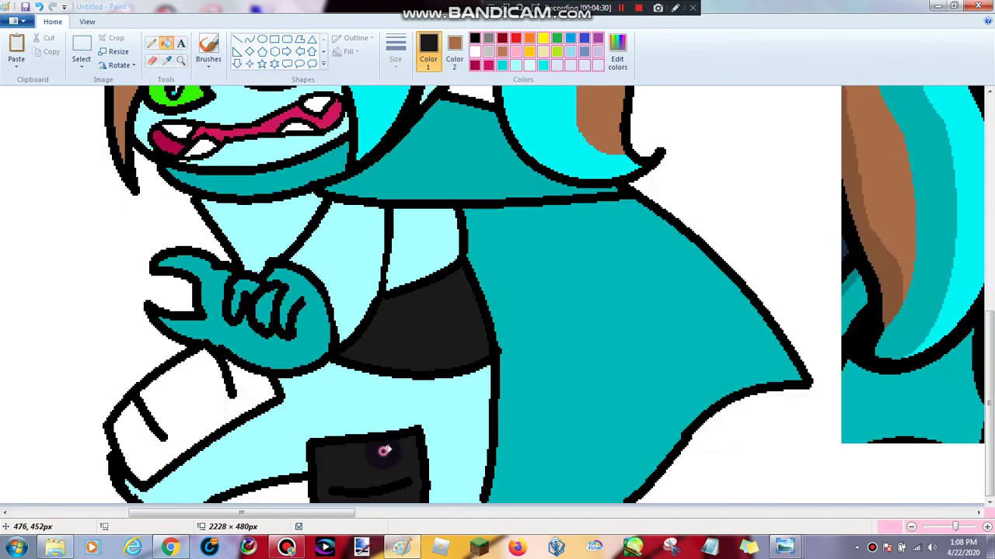
- Sample the light grey of the reference character's sash and fill the white pad on the raised leg
left_click(180, 60)
right_click(273, 212)
left_click(164, 62)
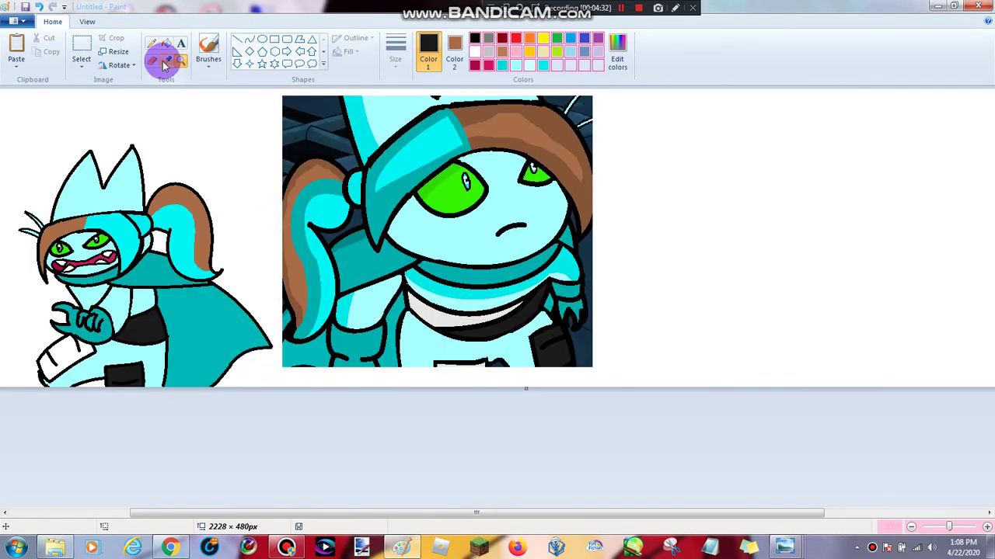
left_click(451, 317)
left_click(81, 342)
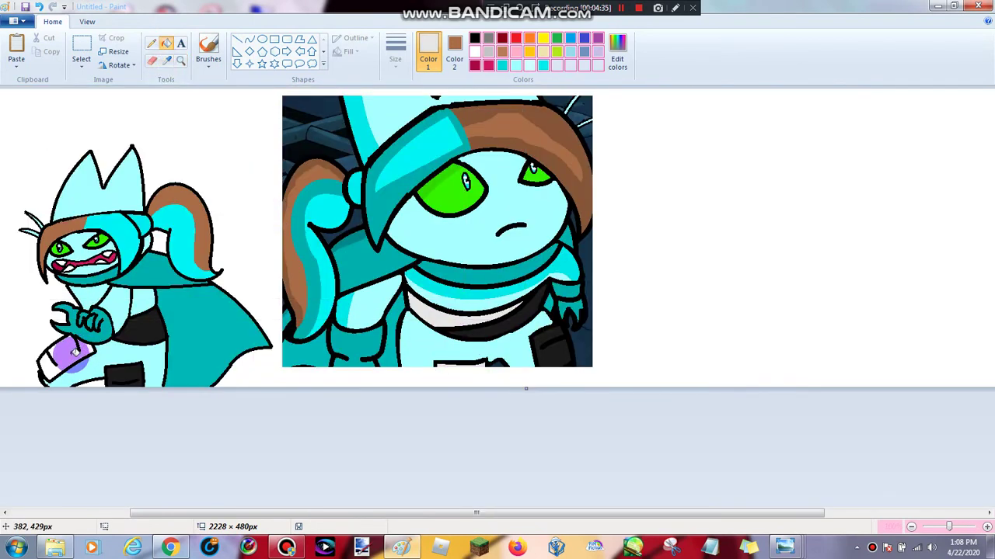
- Narrow the canvas to cut off the reference picture, and set the canvas size to 1824 × 480 px
left_click(181, 59)
right_click(265, 151)
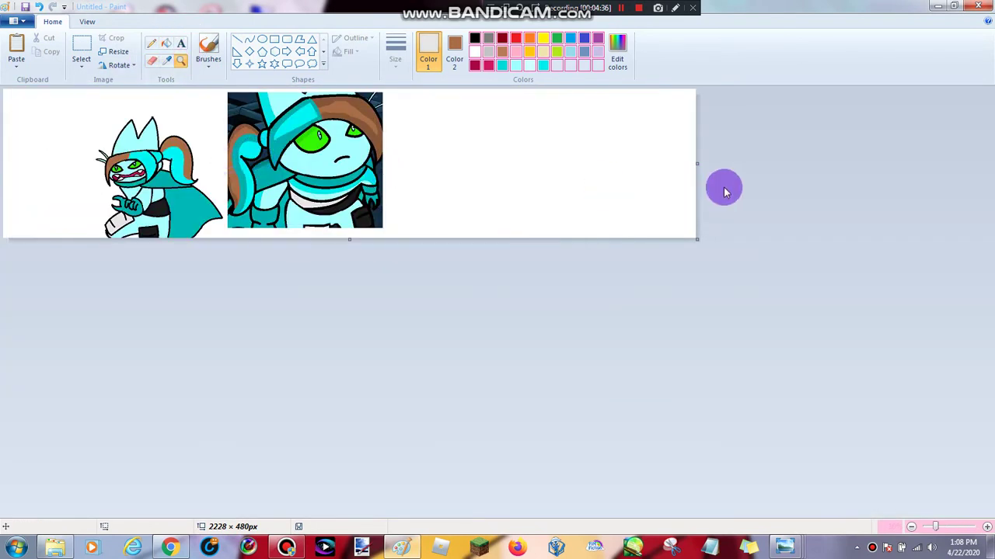
left_click_drag(704, 168, 570, 165)
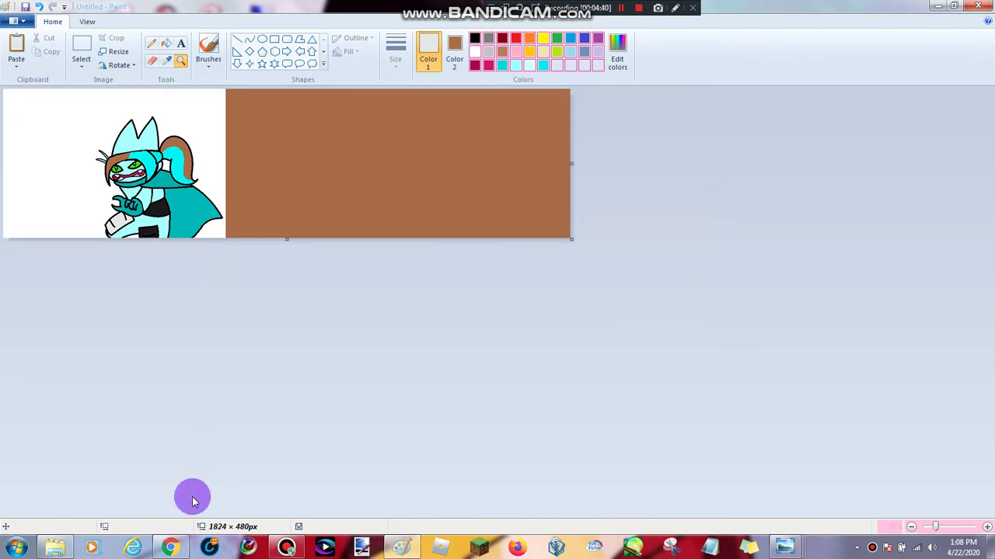
- Fill the brown canvas area with white and copy the original Mao Mao picture from the image search in Chrome
left_click(166, 43)
right_click(332, 179)
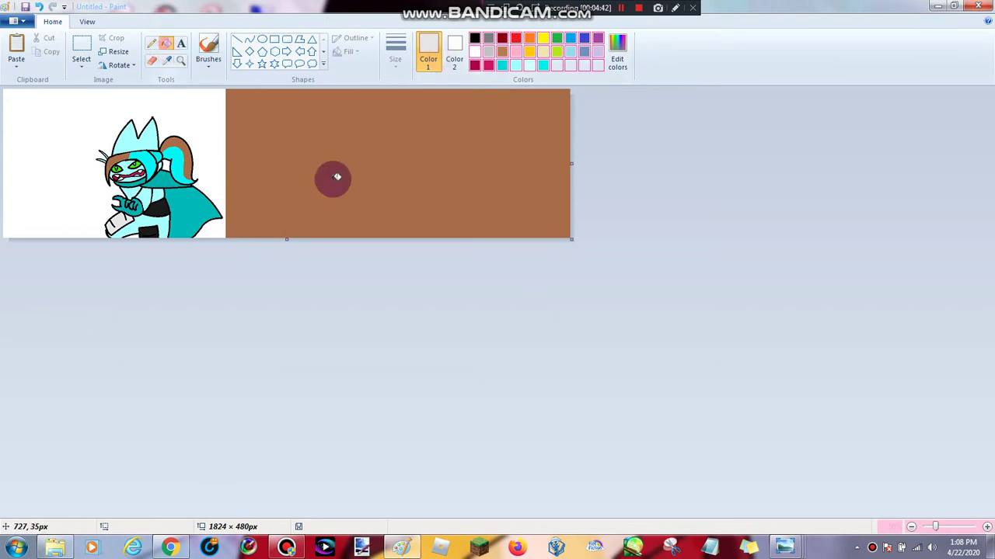
left_click(170, 548)
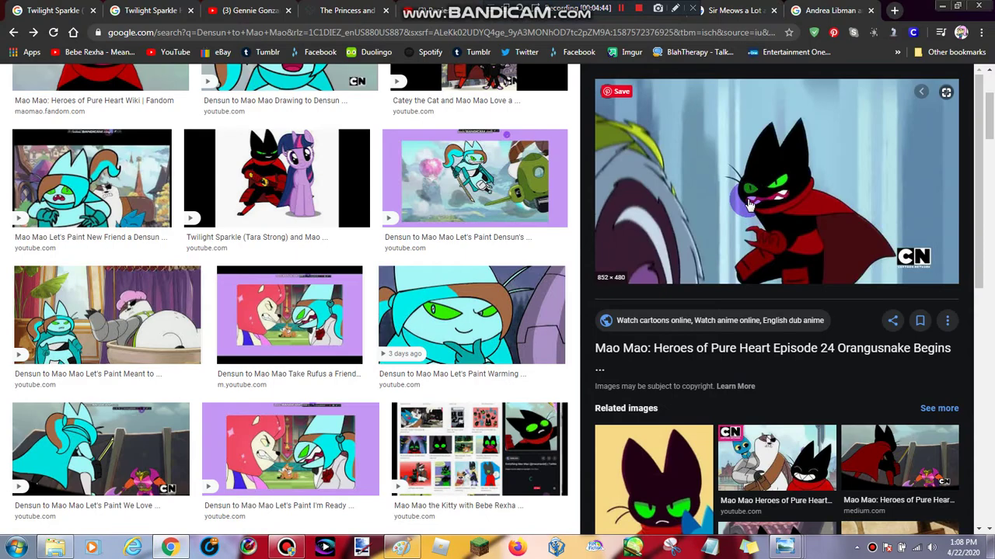
right_click(751, 184)
left_click(777, 330)
left_click(942, 6)
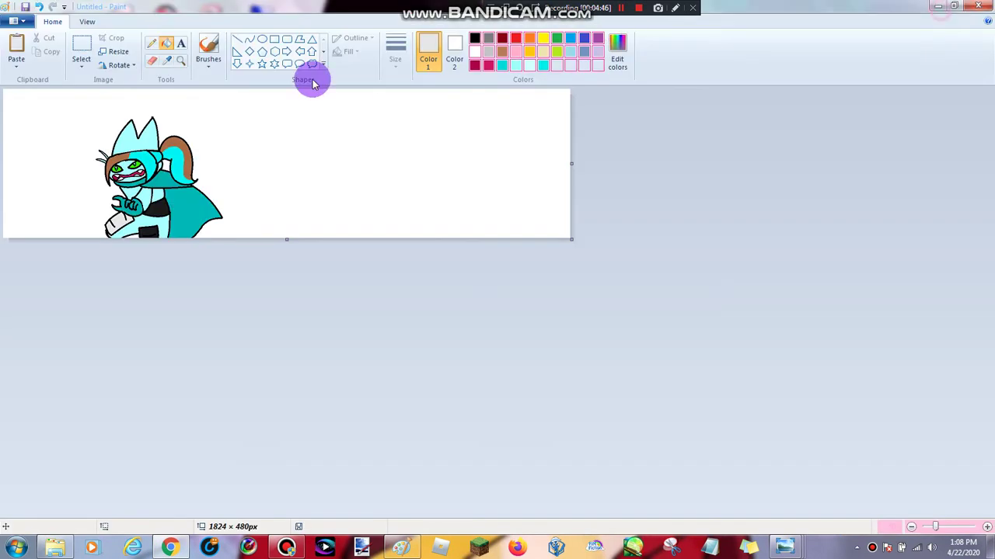
- Extend the canvas to 1824 × 766 px and paste the copied picture beside the coloured character
left_click(181, 61)
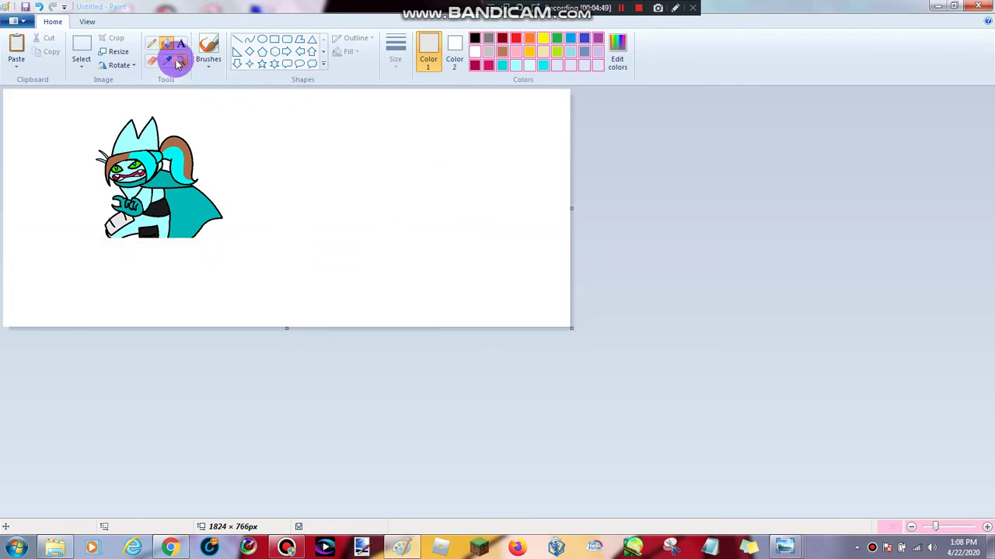
left_click(430, 257)
left_click(17, 46)
mouse_move(231, 183)
left_mouse_down()
mouse_move(499, 175)
mouse_move(564, 192)
left_mouse_up()
left_click(214, 47)
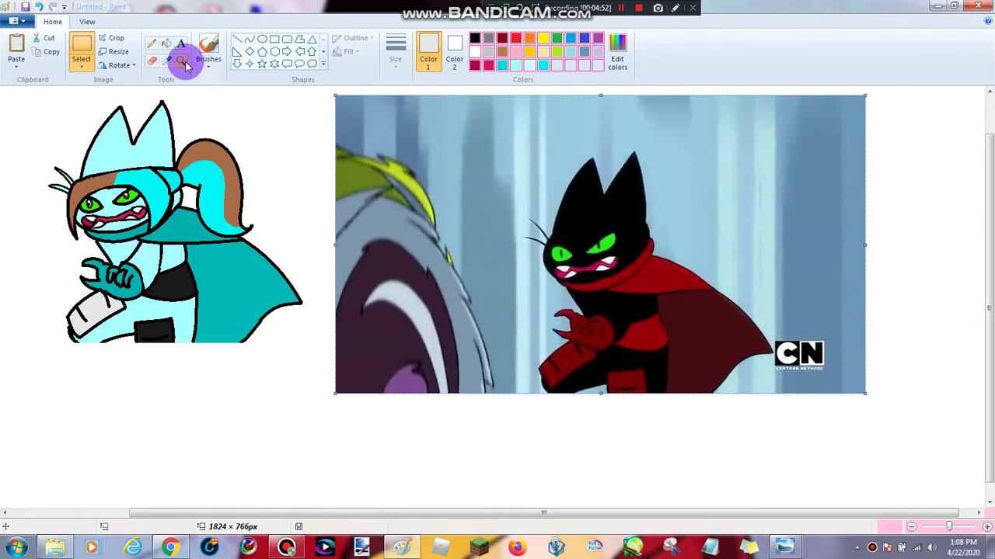
- Set white and red as the two colours and replace the round white highlights in both pupils with red using the Eraser
left_click(185, 65)
left_click(203, 229)
left_click(329, 231)
left_click(335, 237)
left_click(336, 240)
left_click(303, 236)
left_click(256, 225)
left_click(239, 213)
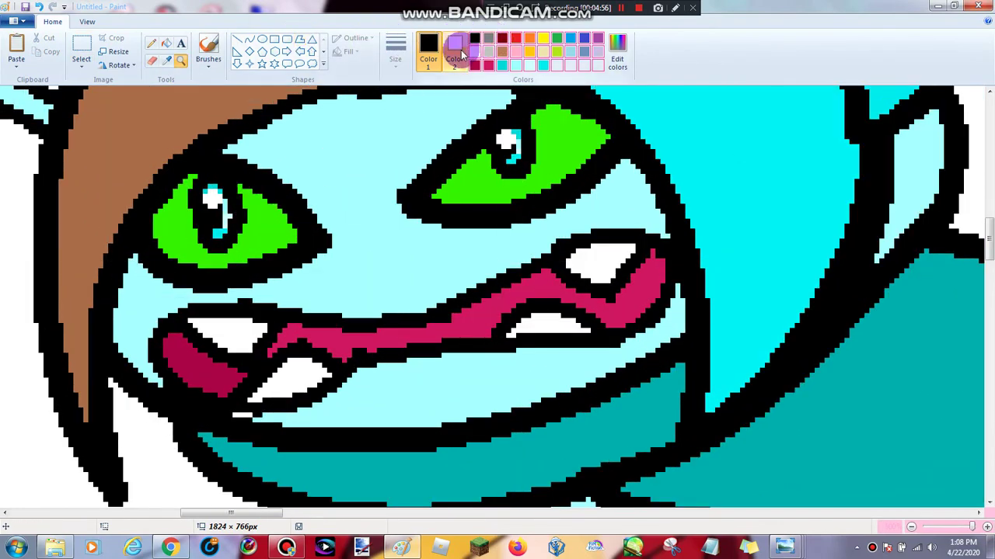
left_click(475, 52)
left_click(454, 54)
left_click(516, 38)
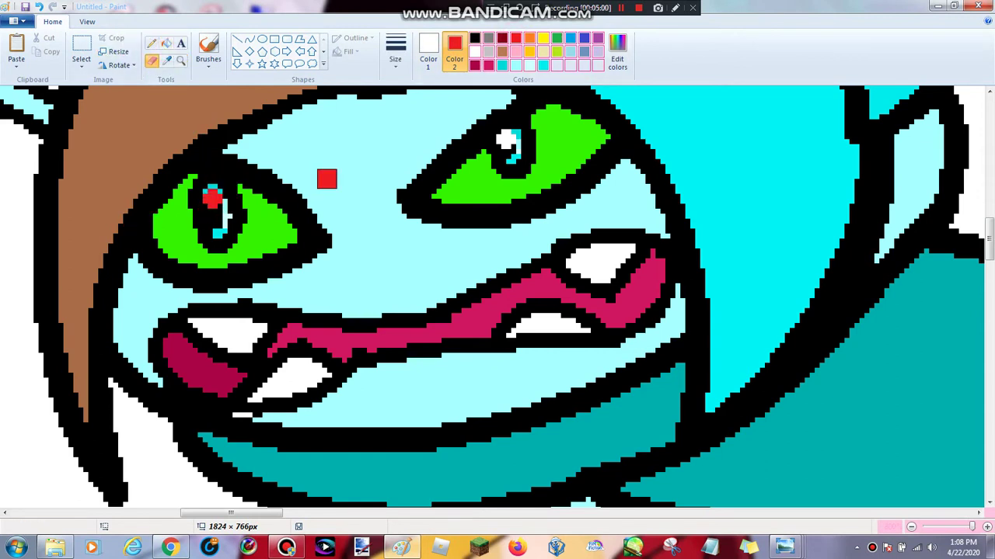
left_click(388, 51)
left_click(440, 146)
left_click(516, 163)
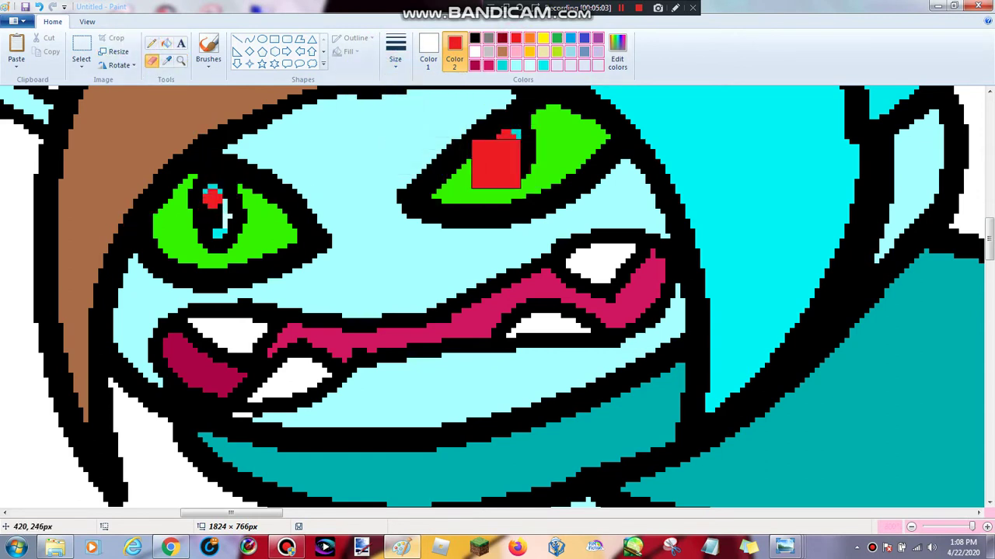
- Replace the white of all four fangs with red using the Eraser
mouse_move(496, 164)
left_mouse_down()
mouse_move(208, 313)
mouse_move(162, 352)
mouse_move(386, 378)
mouse_move(237, 399)
mouse_move(645, 283)
mouse_move(560, 269)
mouse_move(496, 289)
left_mouse_up()
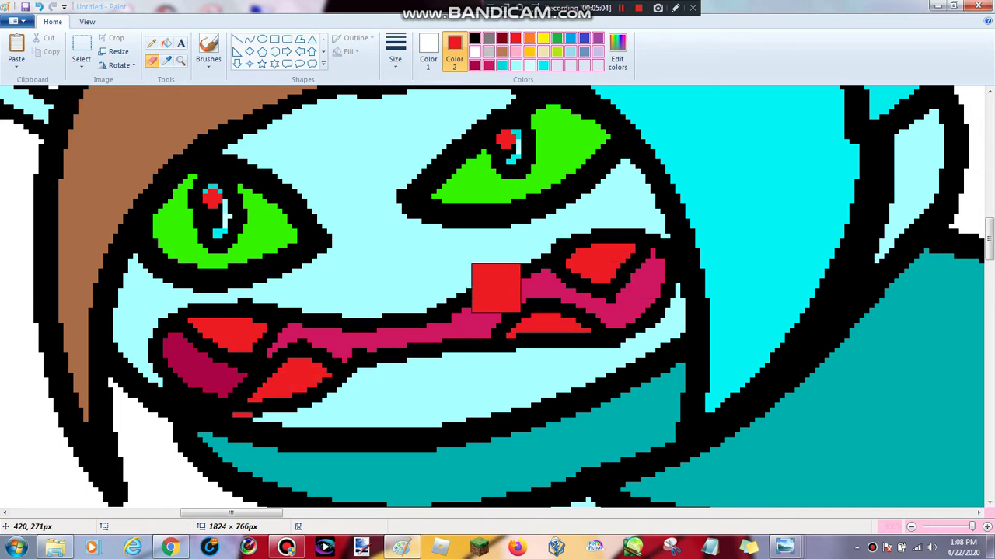
left_click(39, 6)
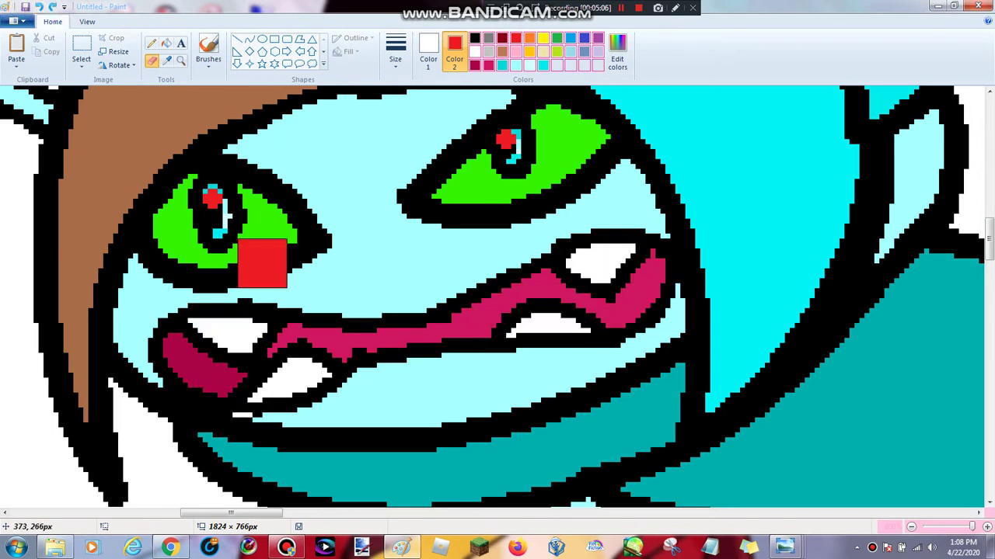
mouse_move(262, 263)
left_mouse_down()
mouse_move(232, 338)
mouse_move(282, 357)
mouse_move(253, 378)
mouse_move(277, 378)
mouse_move(338, 368)
mouse_move(386, 342)
mouse_move(540, 338)
mouse_move(524, 246)
left_mouse_up()
- Sample the outline black and fill the small white sliver beneath the lower front fang with it
left_click(169, 63)
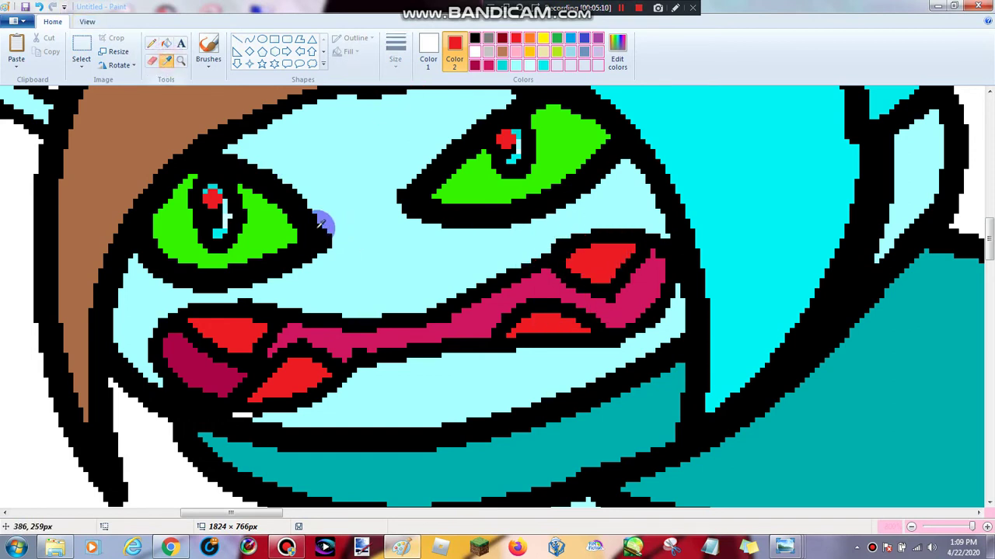
left_click(317, 230)
left_click(169, 46)
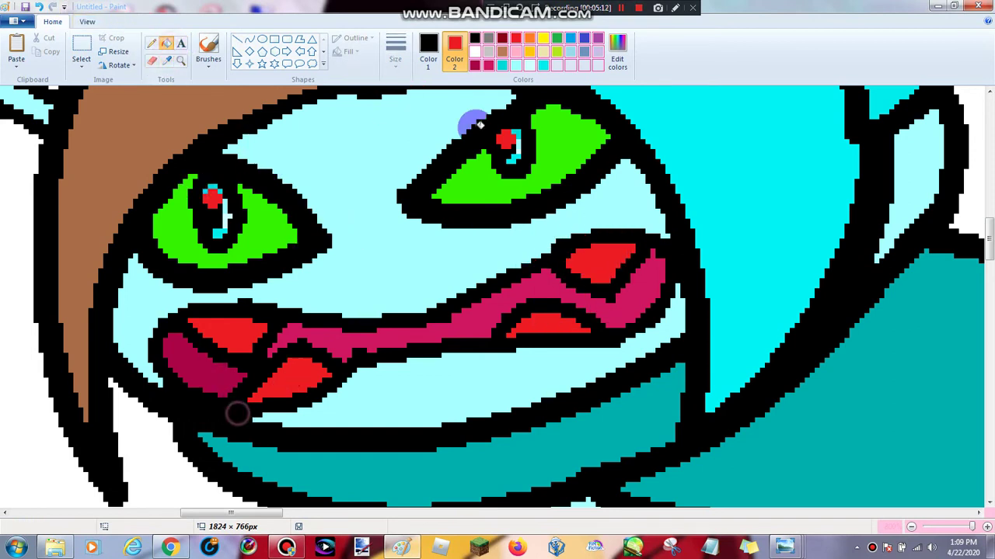
- Make white the secondary colour and cut a rectangular area of about 574 × 537 px around the coloured character
left_click(475, 52)
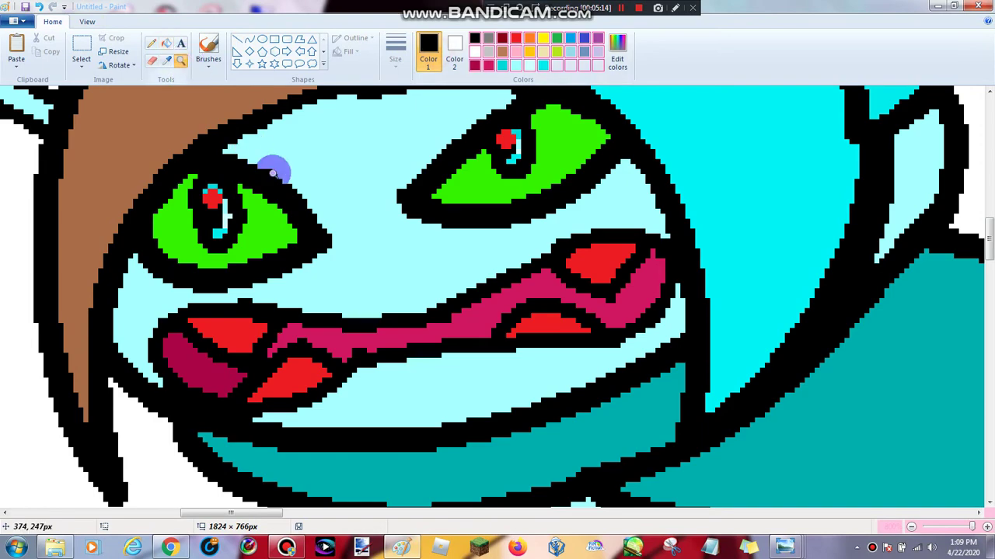
scroll(272, 172, "down", 6)
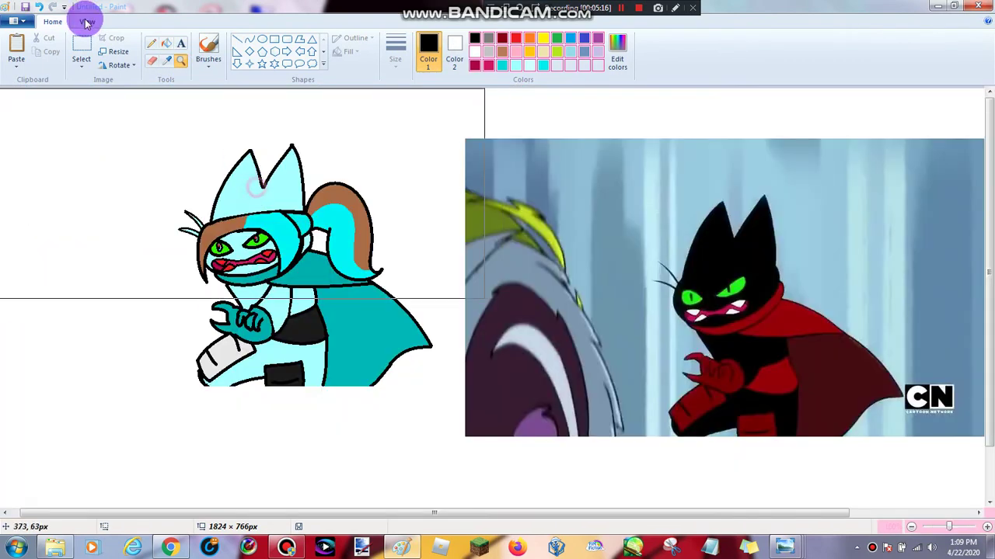
left_click(81, 47)
left_click_drag(82, 97, 439, 429)
right_click(360, 294)
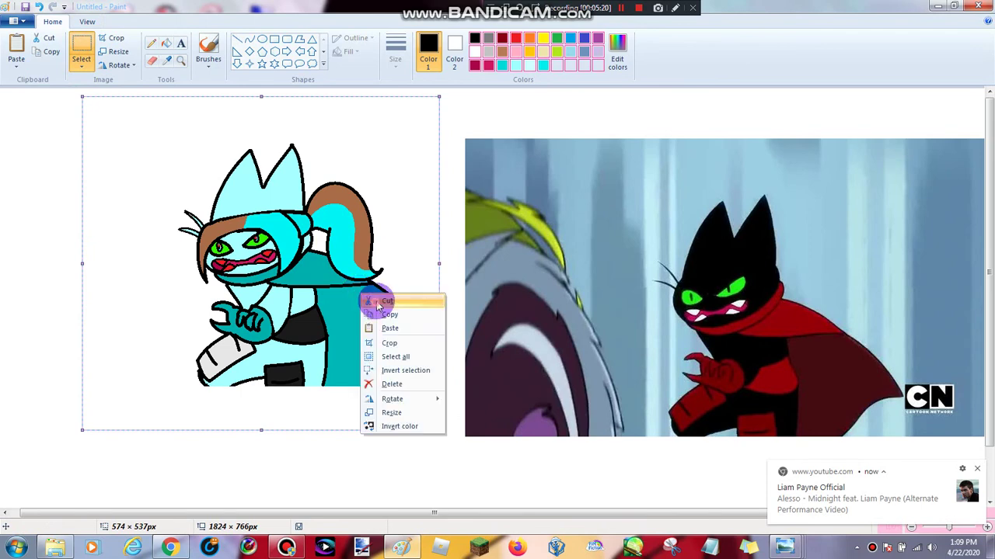
left_click(382, 301)
left_click(978, 469)
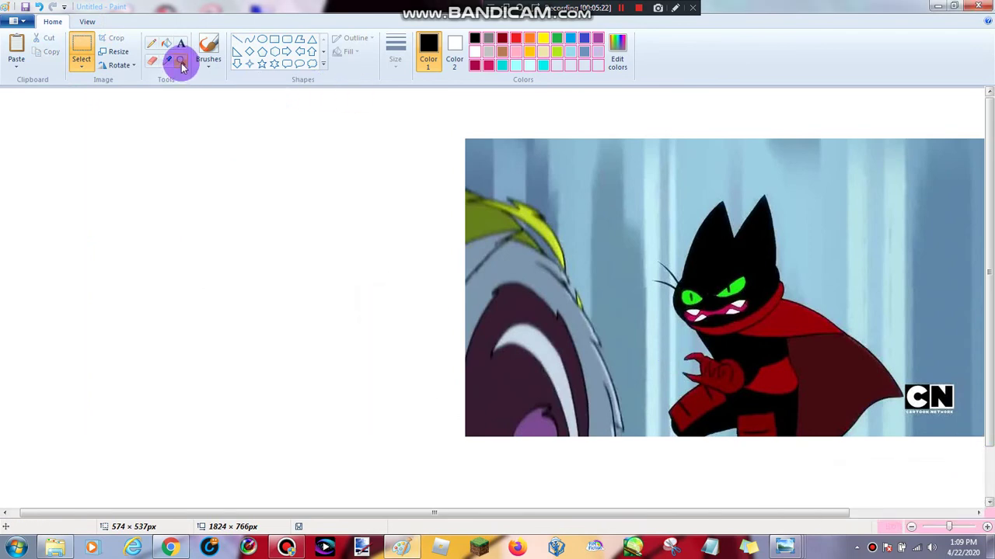
- Paste the character with a transparent background and place it exactly over the black cat in the reference picture
left_click(181, 62)
right_click(648, 315)
left_click(447, 212)
left_click(563, 225)
scroll(555, 228, "down", 2)
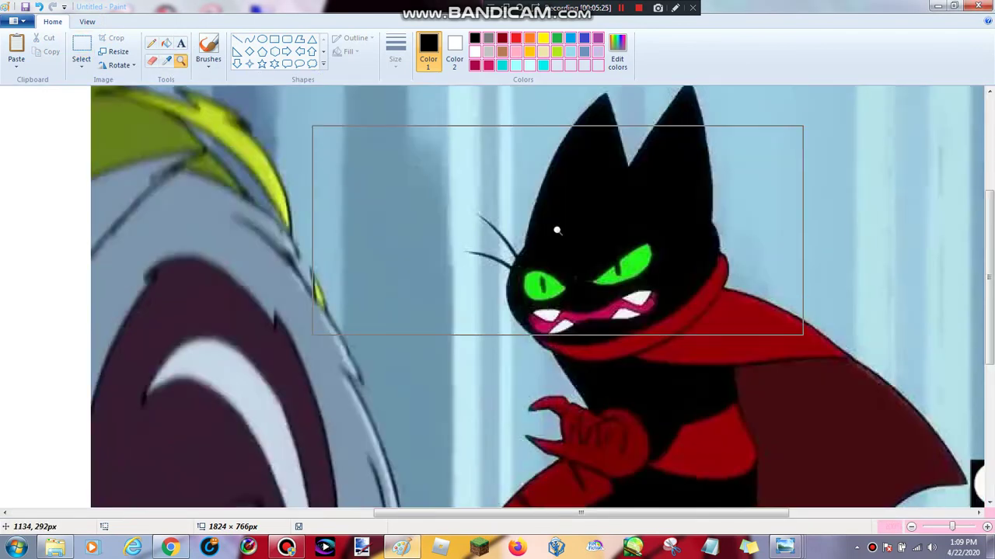
right_click(556, 226)
left_click(17, 44)
left_click_drag(186, 226, 587, 221)
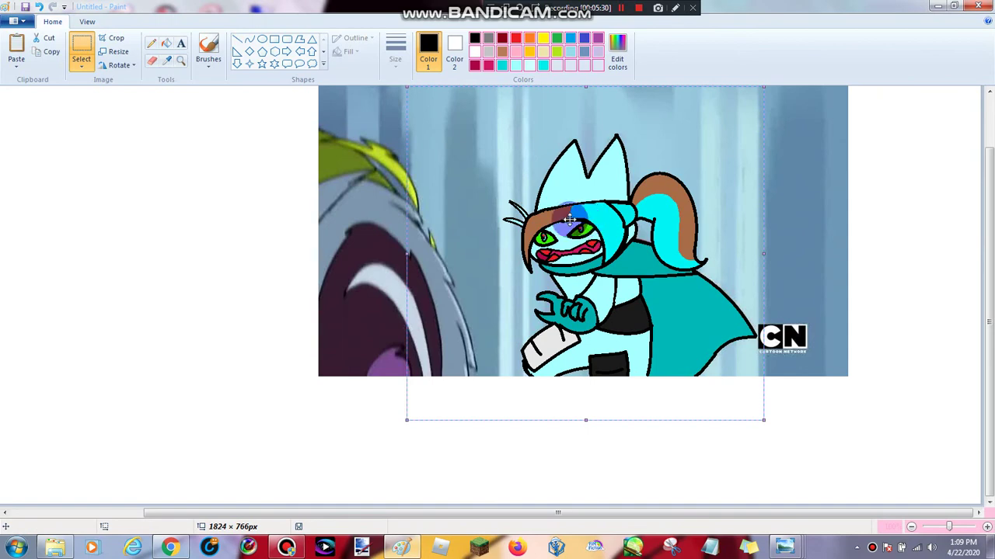
left_click(339, 195)
- Select the whole image and move the combined picture into the upper-left corner of the canvas
left_click(182, 60)
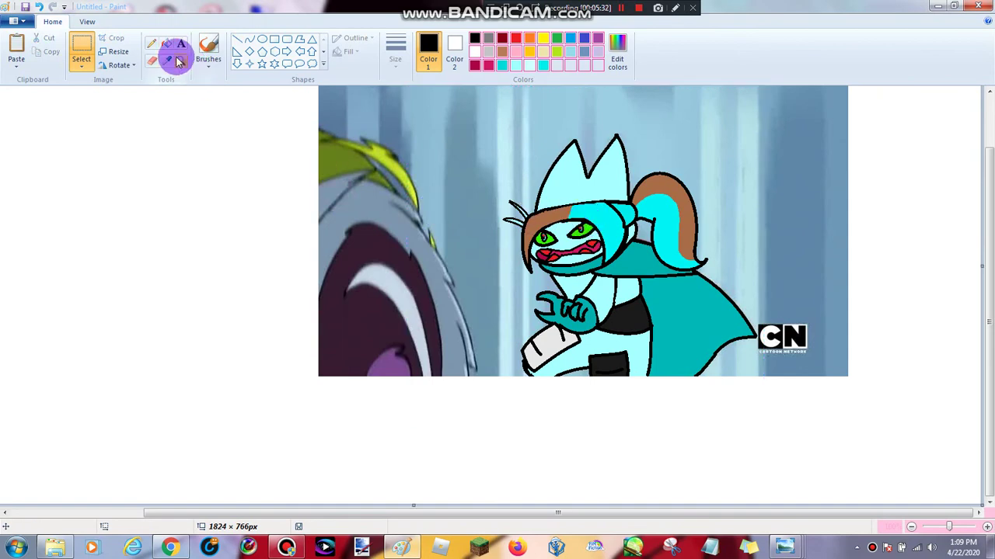
right_click(265, 137)
left_click(82, 64)
left_click(93, 137)
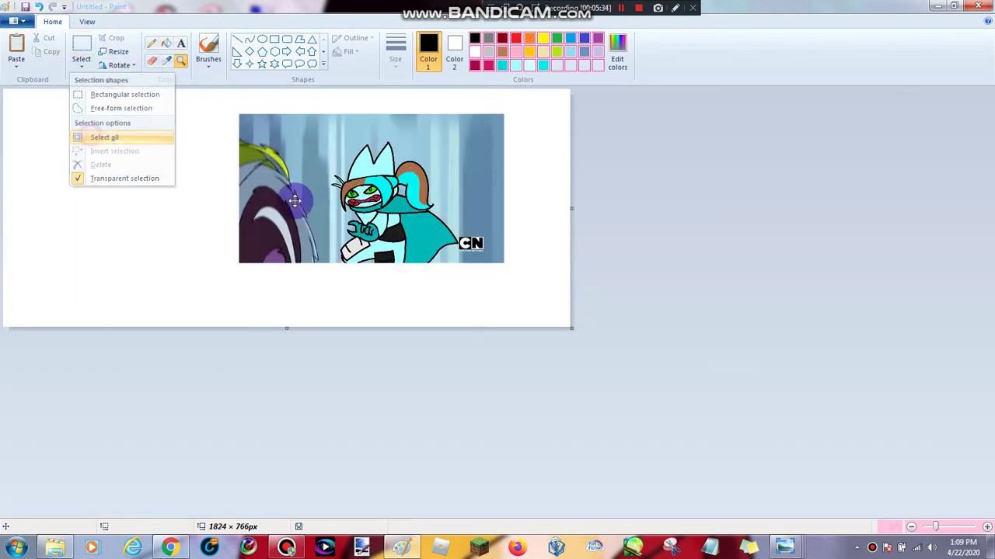
left_click_drag(295, 201, 59, 175)
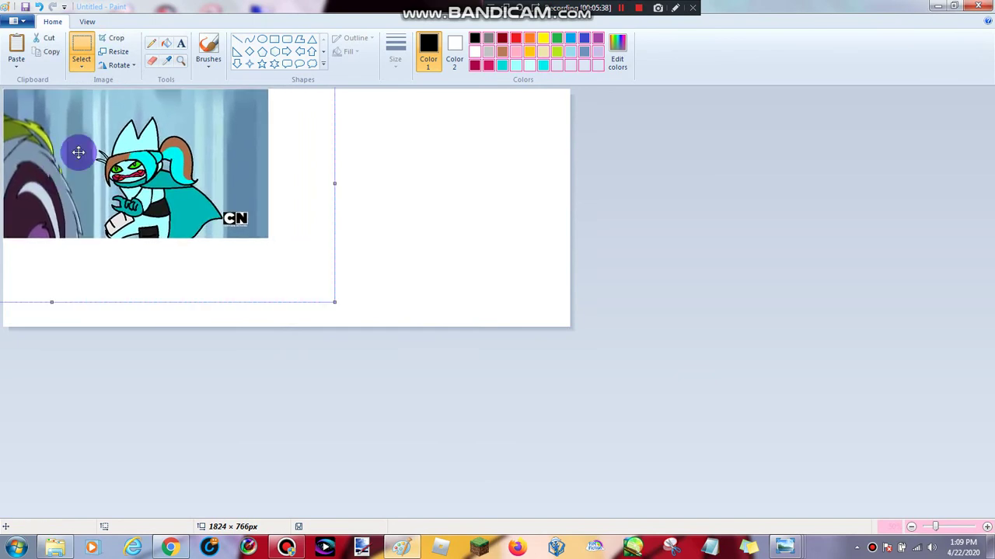
- Trim the canvas to the edges of the combined picture, at 853 × 481 px
left_click(181, 62)
left_click_drag(571, 333, 270, 240)
left_click(251, 220)
left_click(326, 289)
left_click(684, 386)
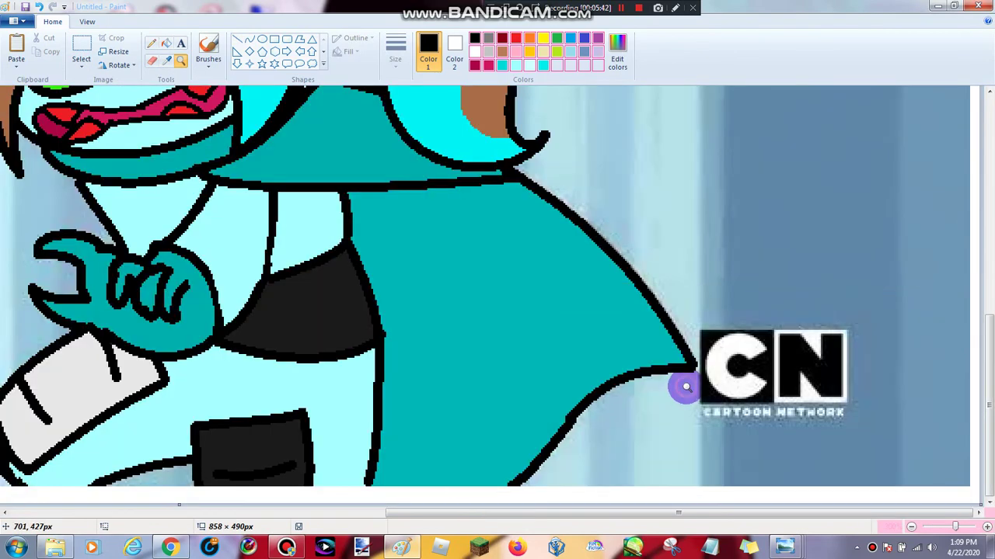
left_click(688, 393)
left_click_drag(977, 505, 969, 477)
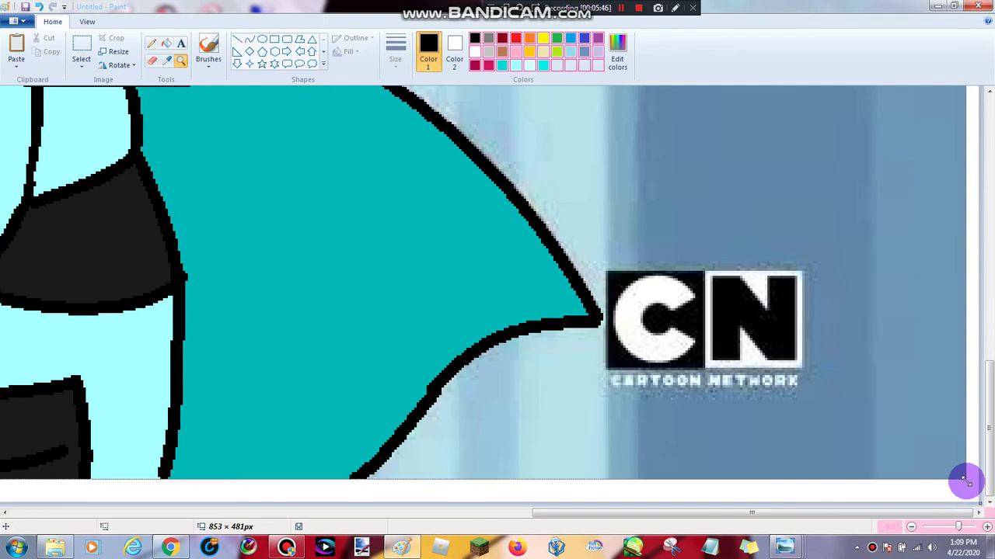
- Replace the red of the pupil highlights and the four fangs with white using the Eraser, with red as the primary colour
right_click(660, 391)
right_click(585, 353)
right_click(497, 319)
left_click(161, 176)
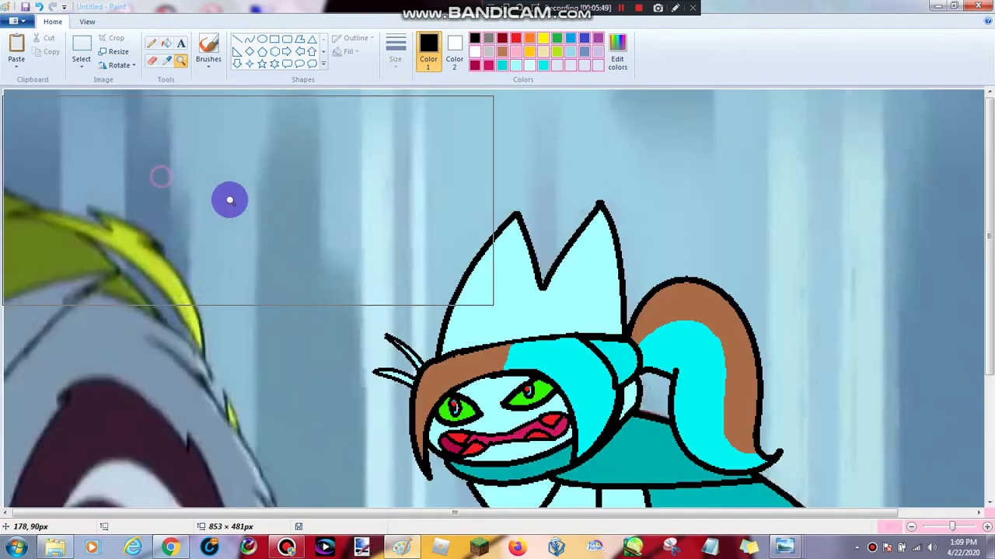
scroll(373, 260, "down", 3)
left_click(443, 244)
left_click(440, 243)
left_click(296, 218)
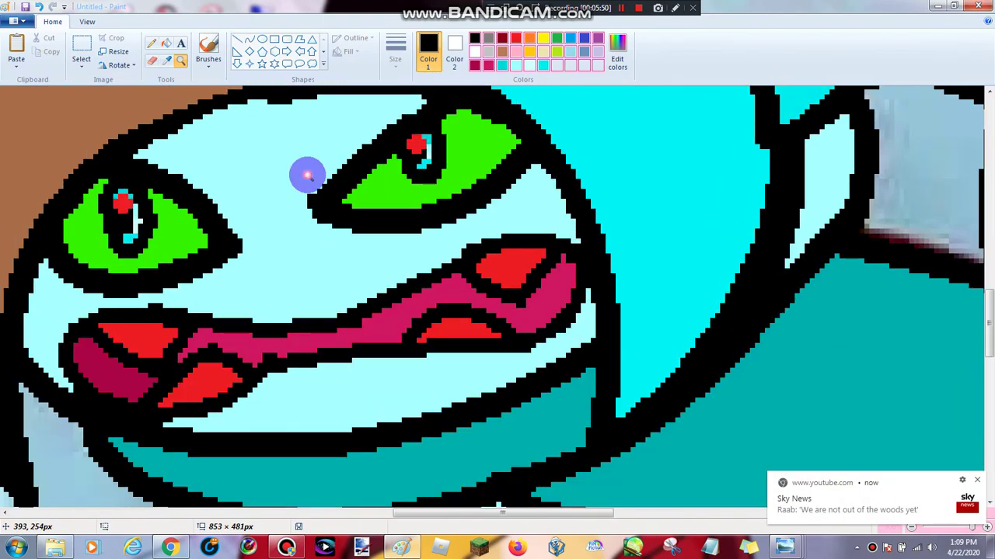
left_click(977, 483)
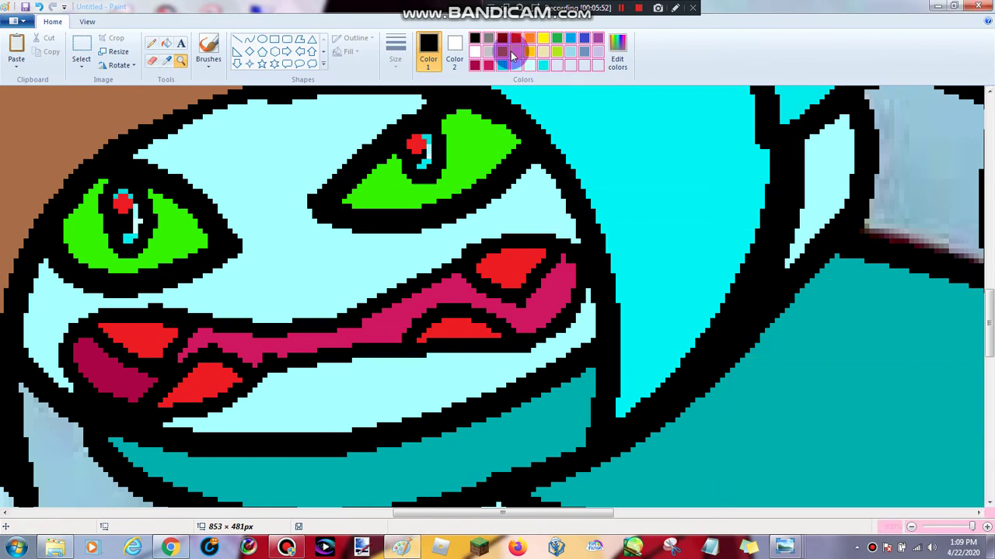
left_click(151, 61)
left_click(124, 204)
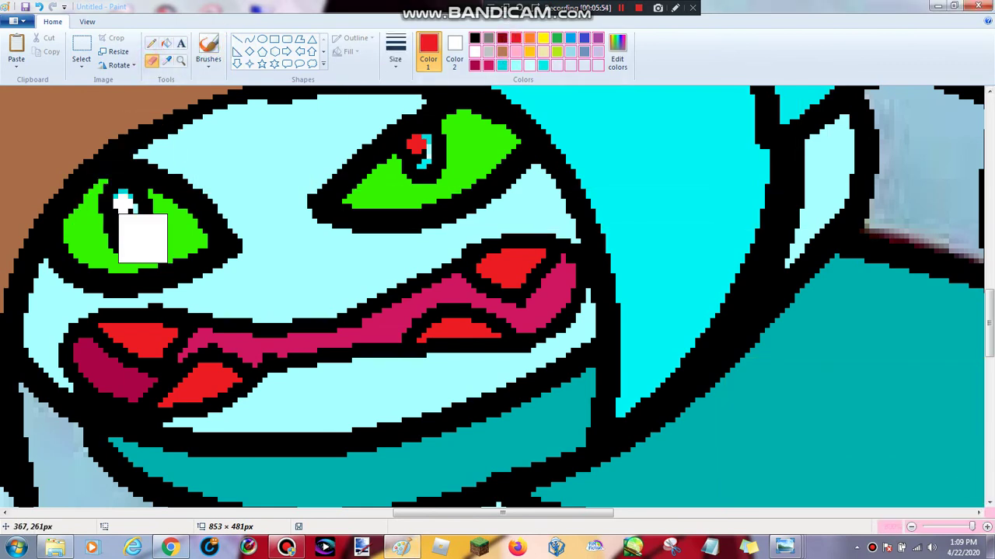
mouse_move(124, 342)
left_mouse_down()
mouse_move(203, 354)
mouse_move(495, 347)
mouse_move(580, 243)
mouse_move(466, 148)
left_mouse_up()
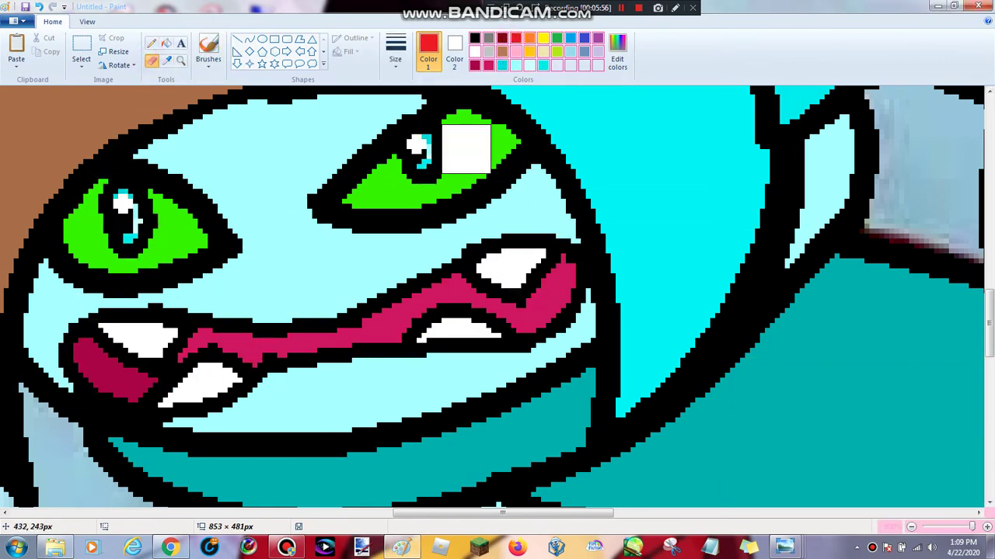
- Save the picture in the Pictures library as the PNG file "Densun it Was Mao Mao Part 37"
left_click(181, 60)
right_click(287, 159)
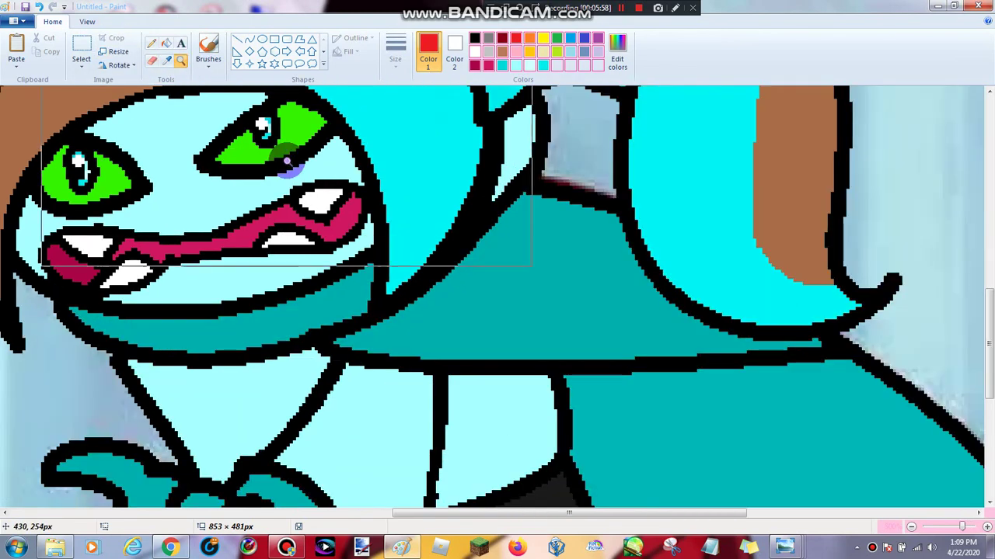
right_click(287, 160)
right_click(287, 160)
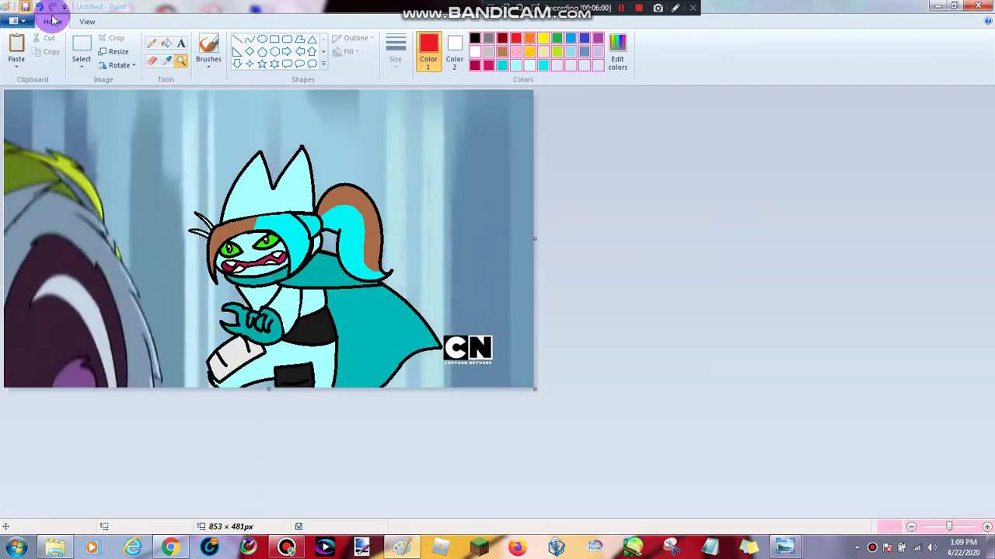
key("ctrl+s")
left_click(175, 137)
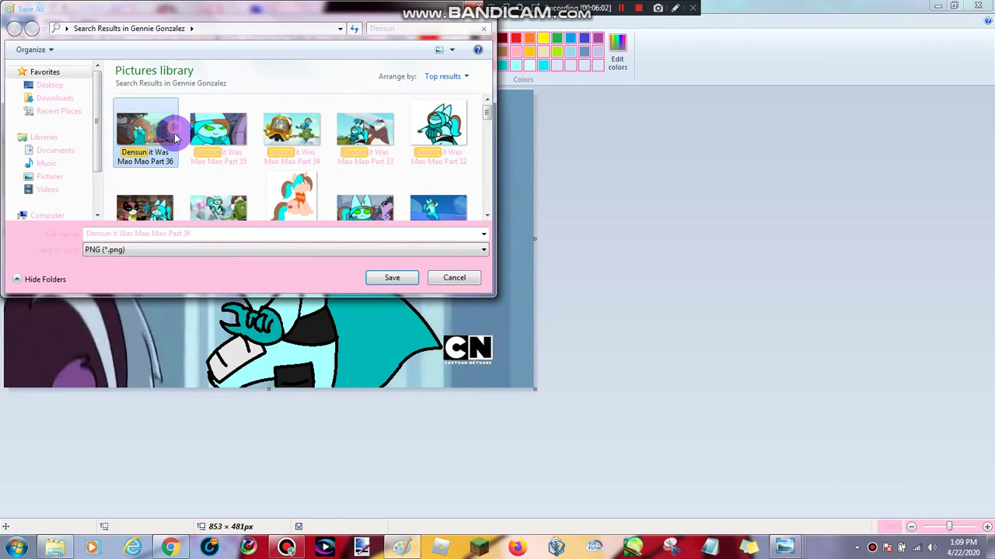
left_click(210, 233)
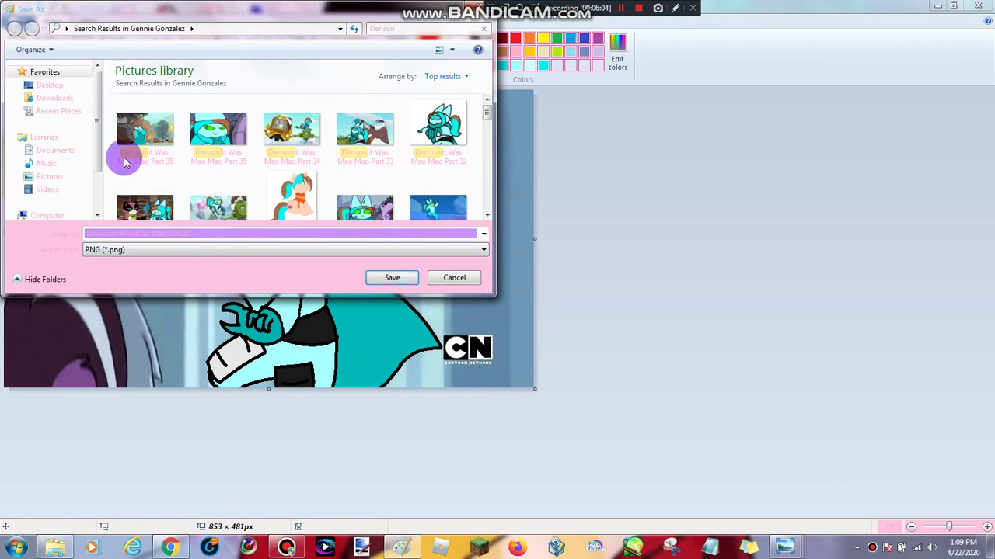
left_click(44, 165)
left_click(44, 176)
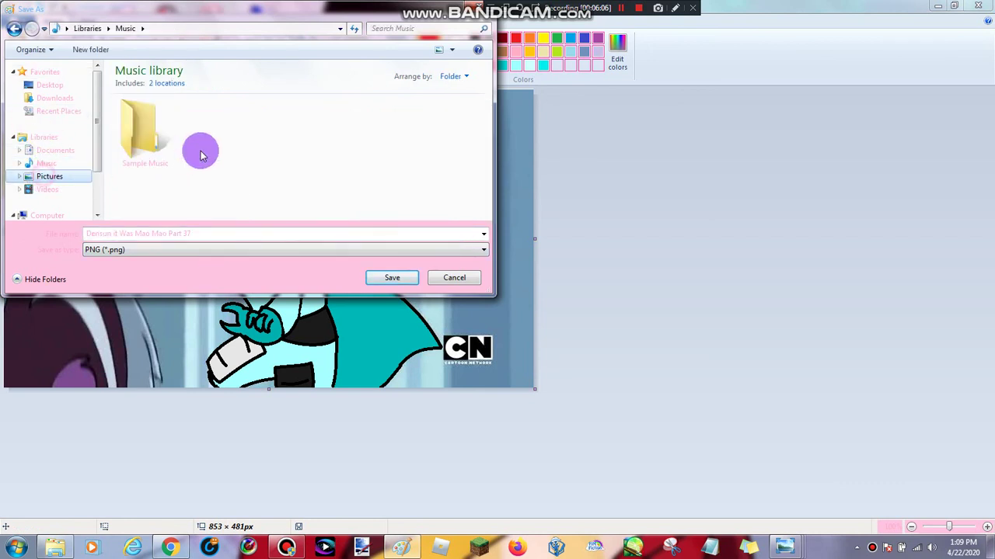
left_click(318, 140)
left_click(397, 277)
left_click(398, 277)
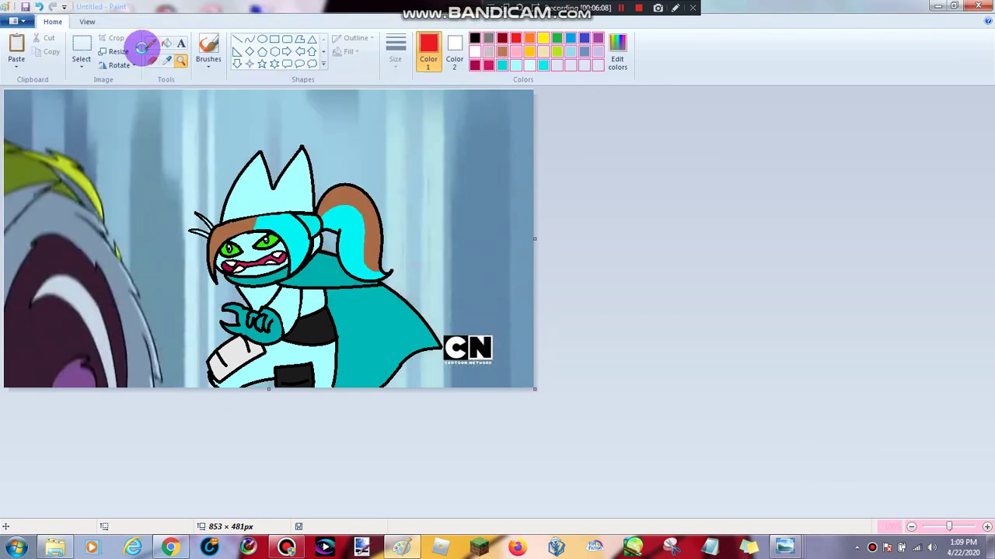
- Nudge the whole picture tightly into the canvas corner and trim the canvas to 852 × 478 px
left_click(83, 65)
left_click(91, 136)
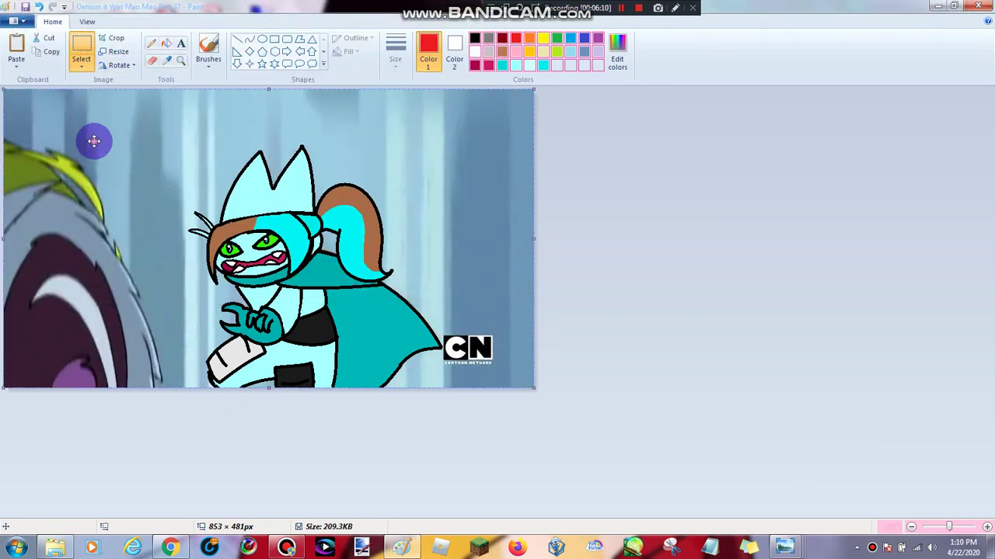
left_click(176, 61)
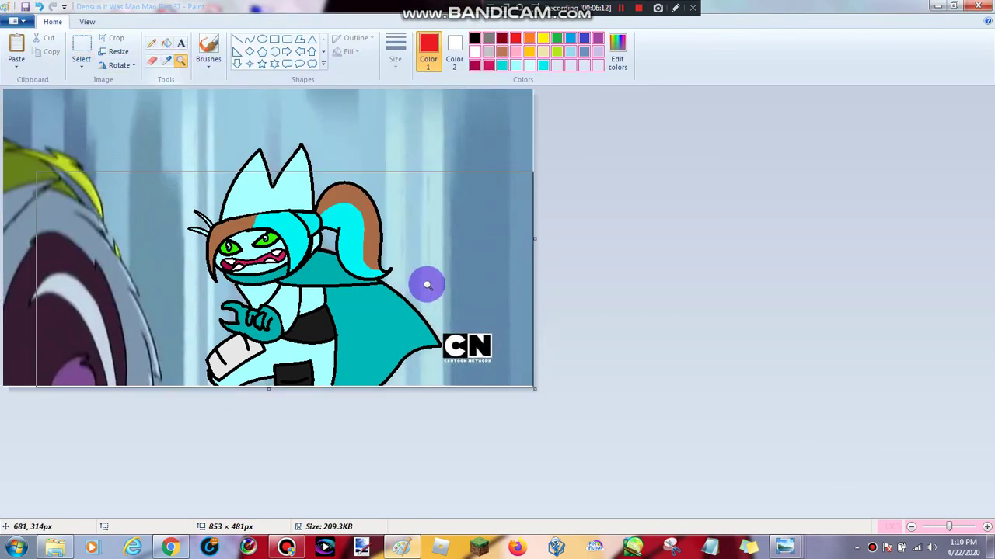
left_click(424, 282)
left_click(951, 430)
left_click(950, 429)
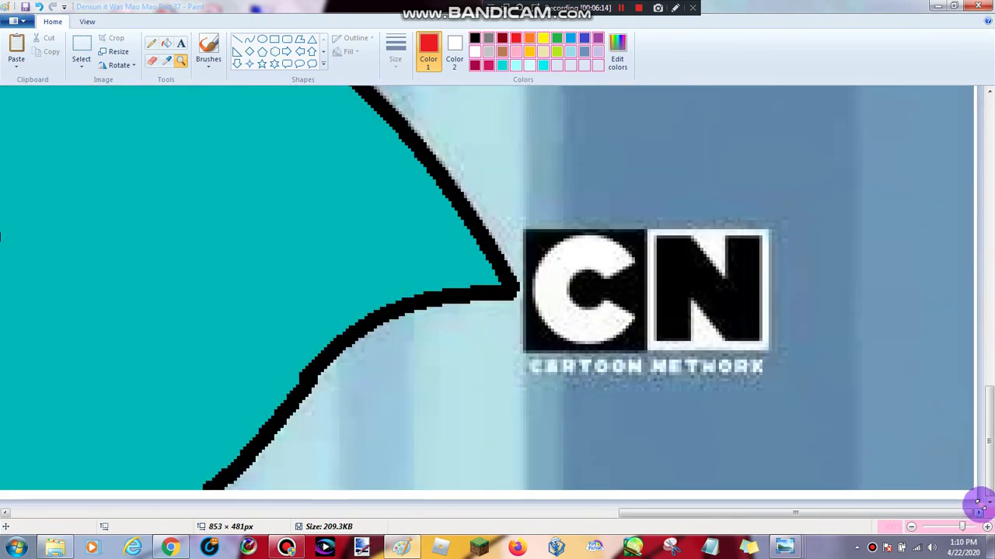
left_click_drag(977, 501, 974, 491)
- View the finished picture full screen
right_click(764, 381)
right_click(752, 381)
right_click(738, 379)
right_click(630, 316)
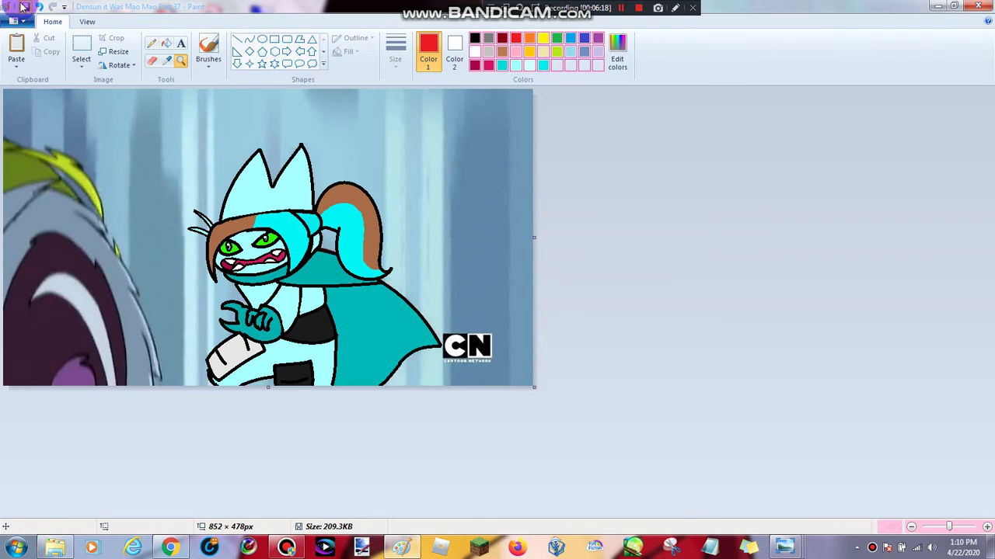
left_click(87, 21)
left_click(153, 46)
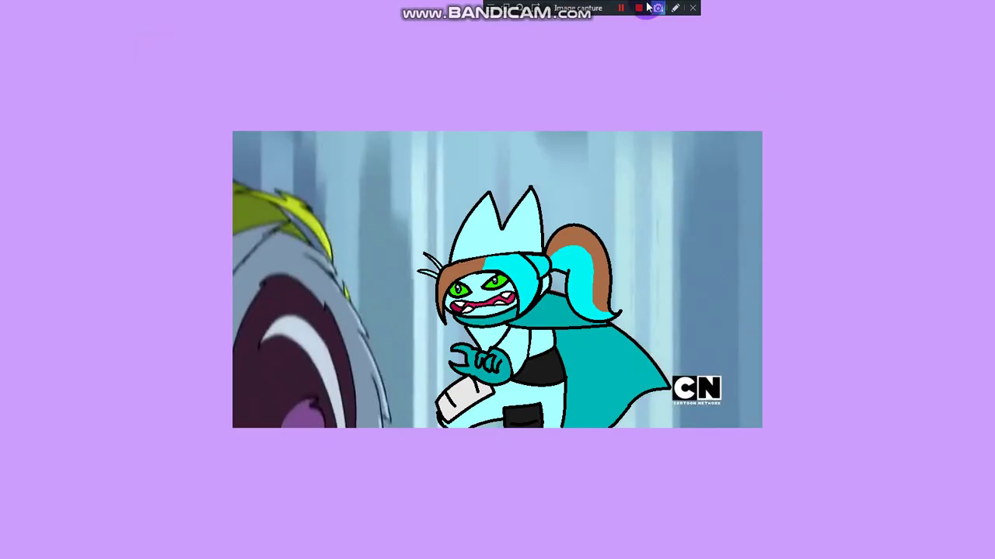